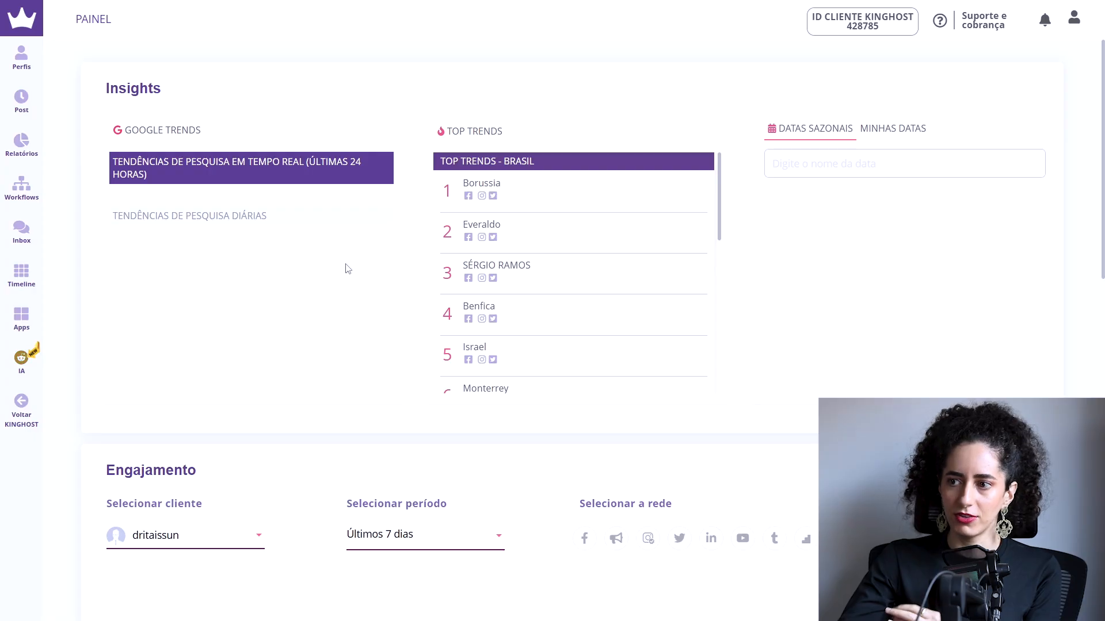
Step: Select all profiles on the profiles page and open a new scheduled post for them
mouse_move(24, 62)
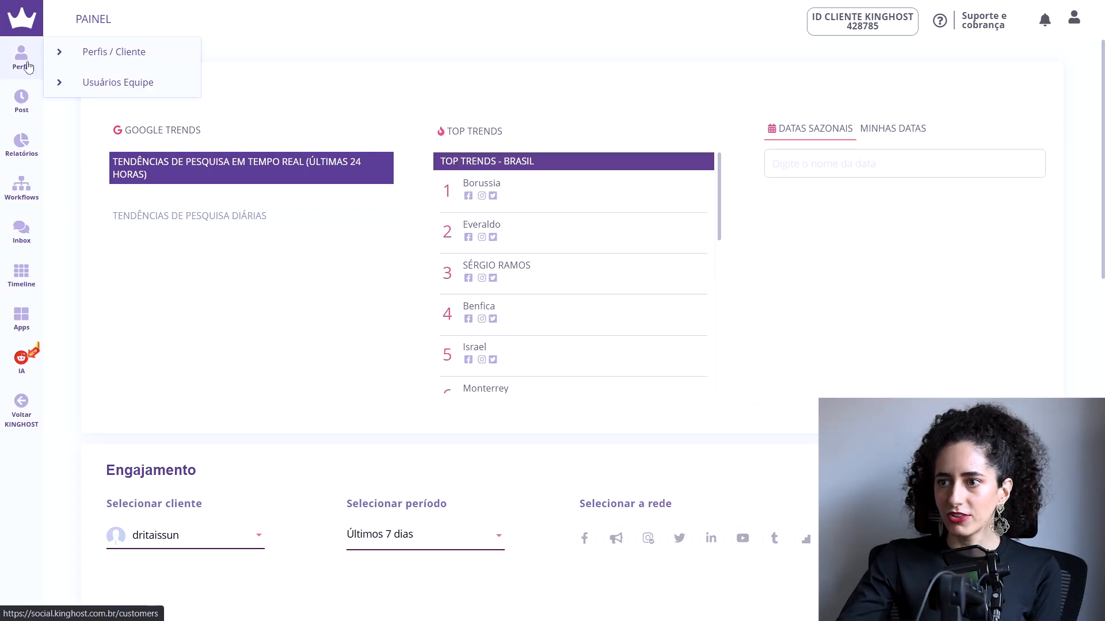
left_click(87, 63)
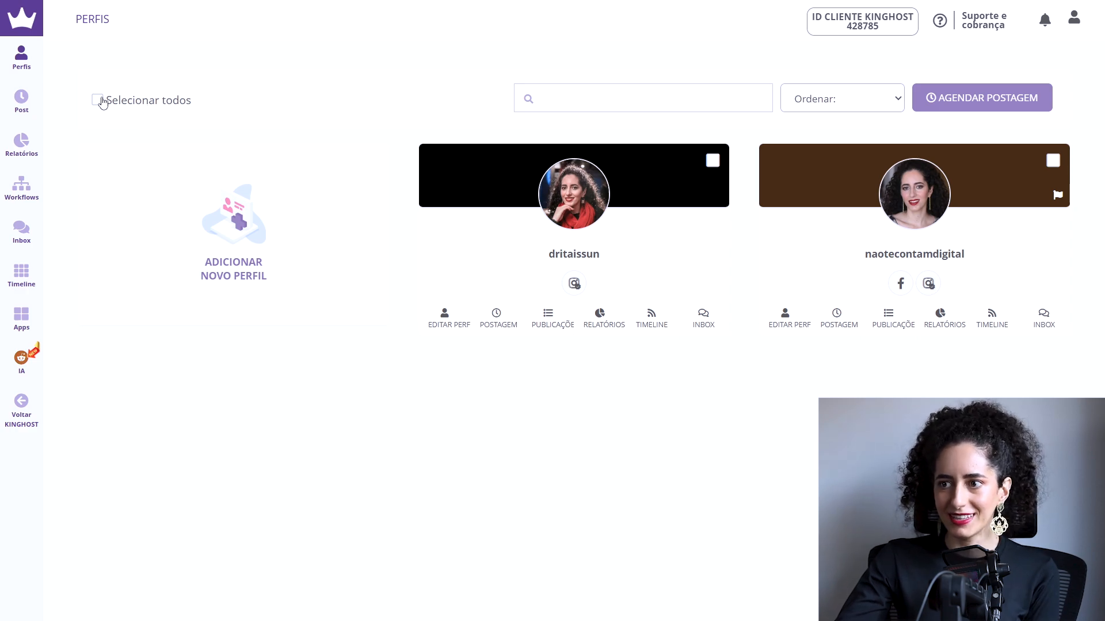
left_click(97, 101)
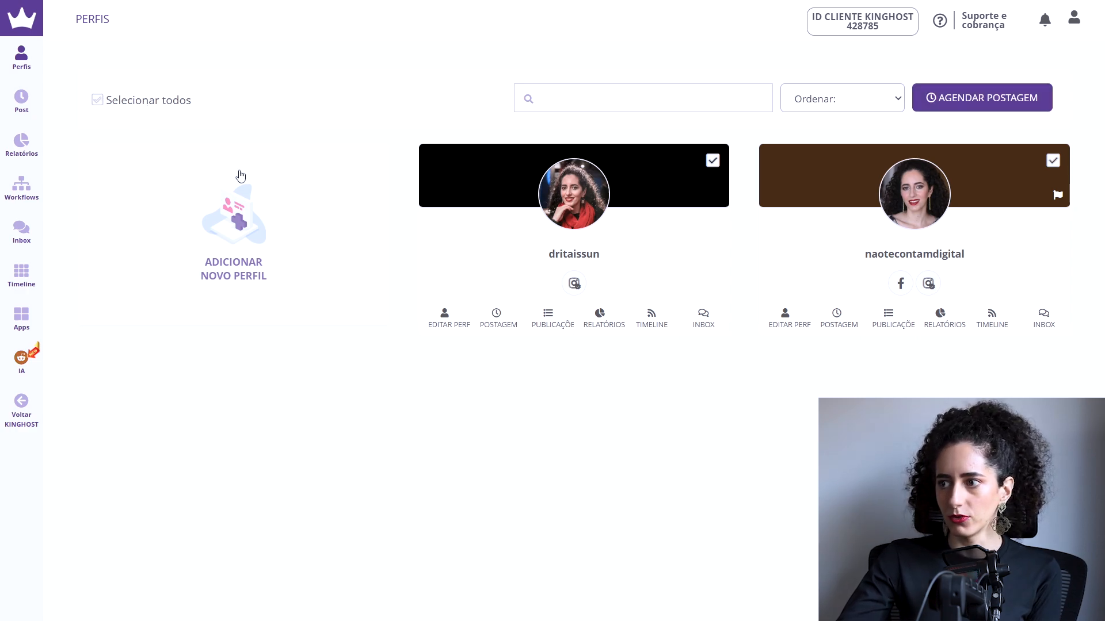
left_click(986, 97)
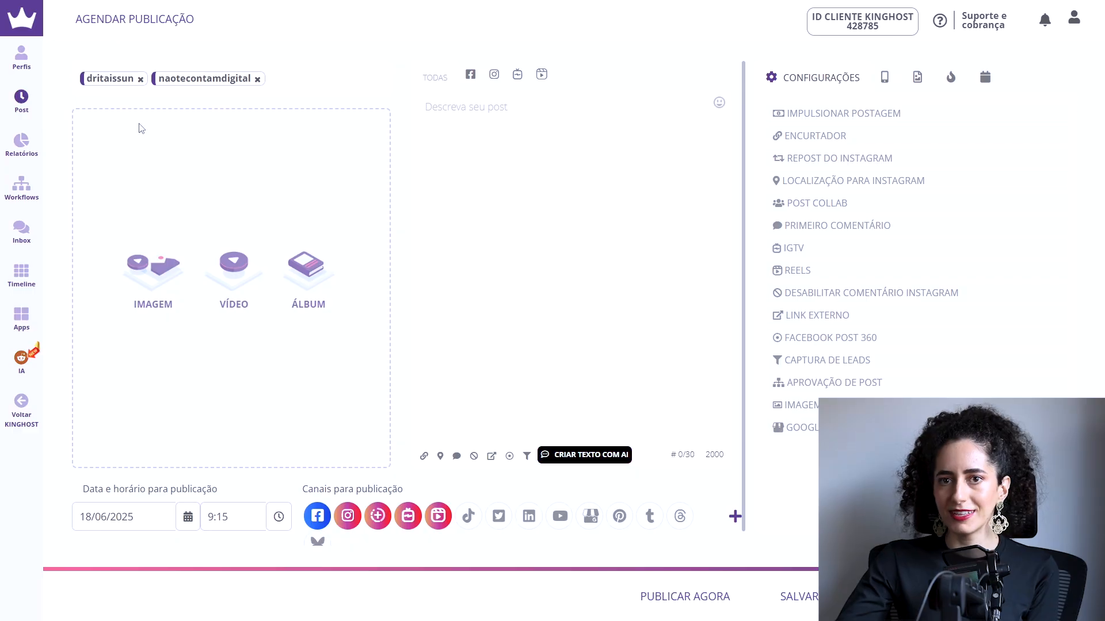
Step: Return to the profiles page and open the new-profile page to view the social networks that can be connected
mouse_move(47, 58)
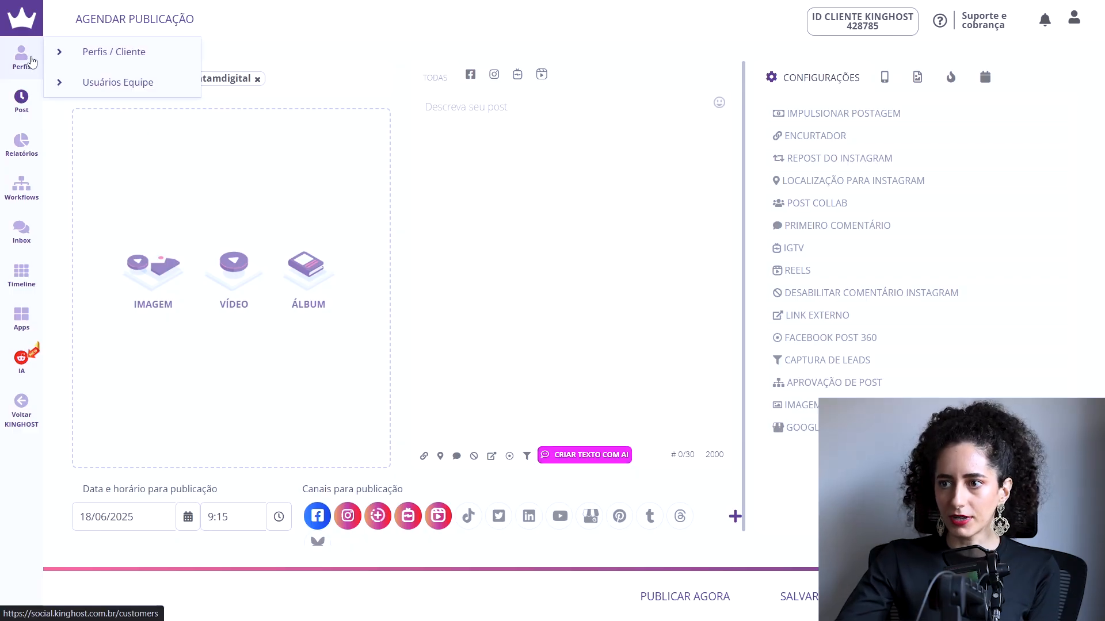
left_click(99, 51)
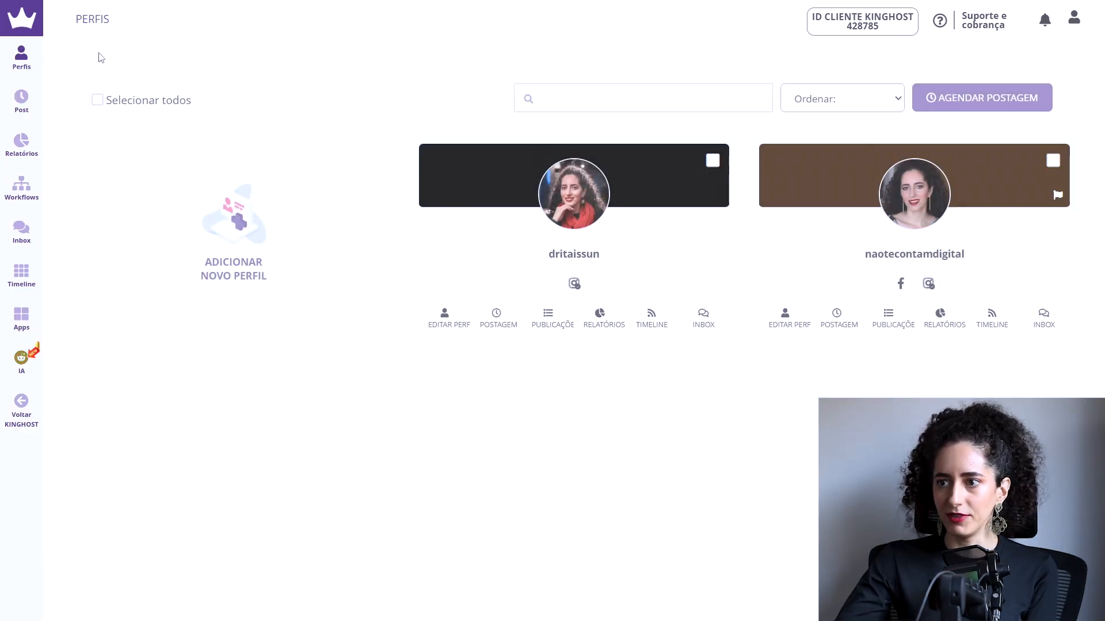
left_click(209, 224)
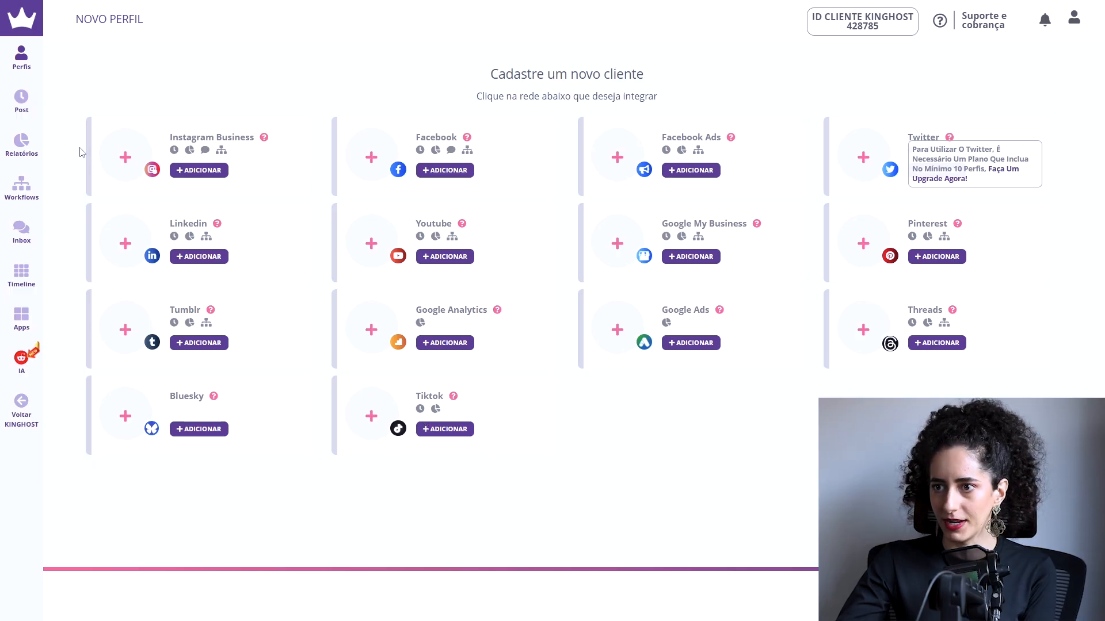
Step: Open the post scheduling page and choose both available profiles as the post's clients
mouse_move(27, 116)
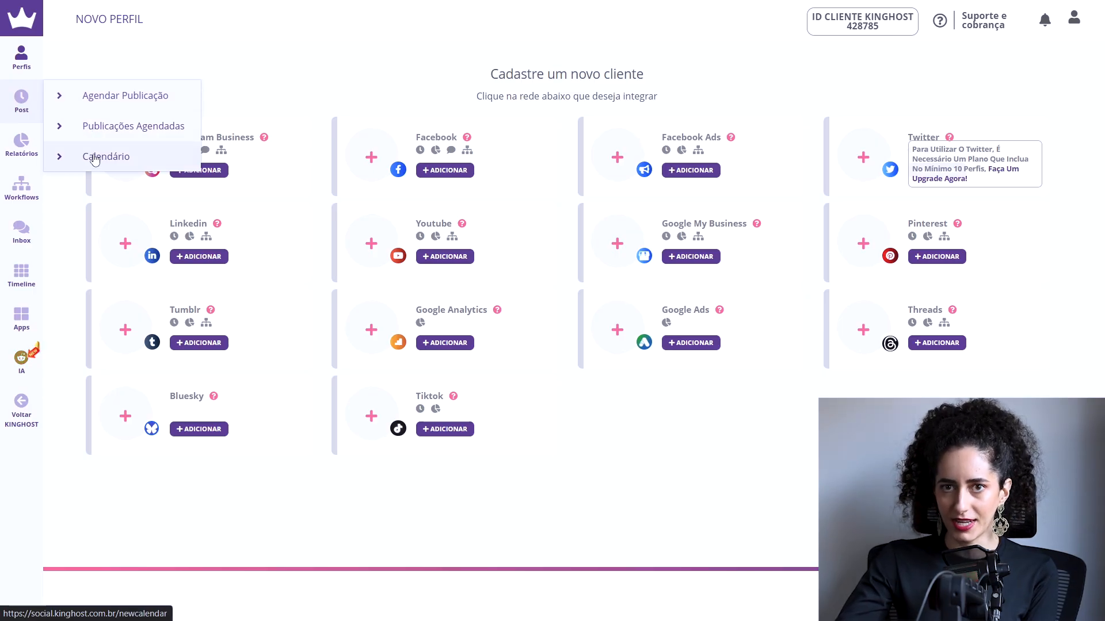
left_click(105, 97)
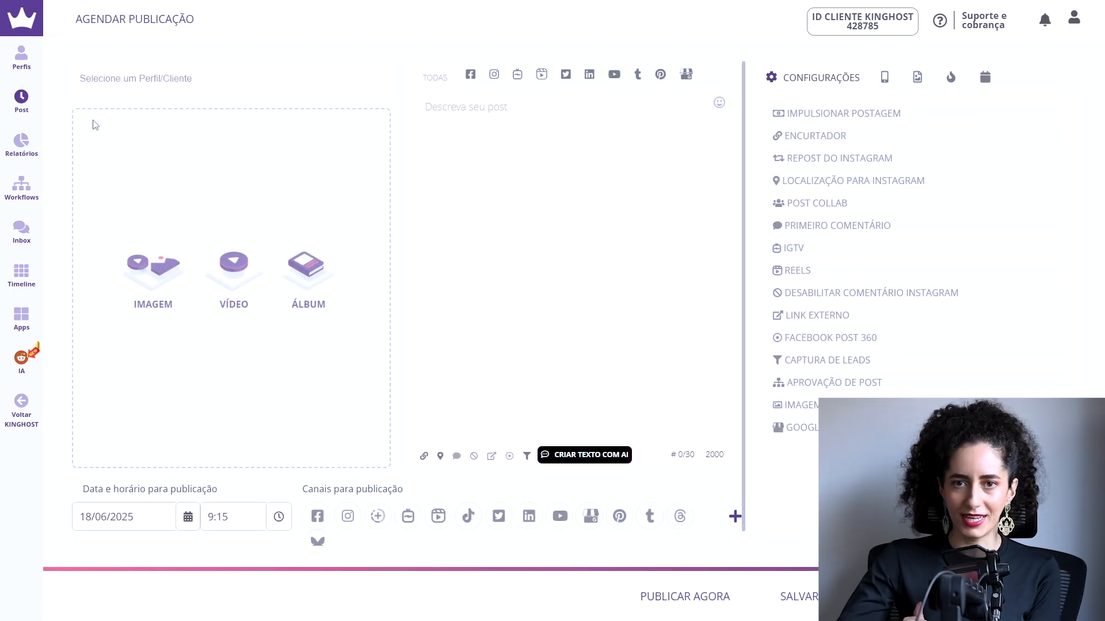
left_click(114, 85)
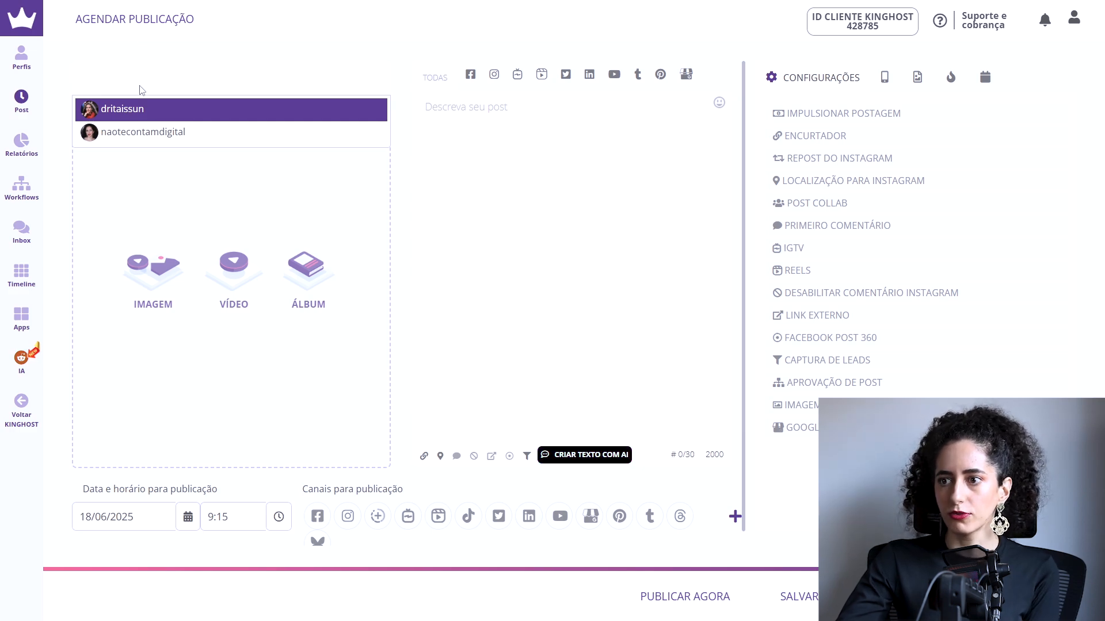
left_click(144, 110)
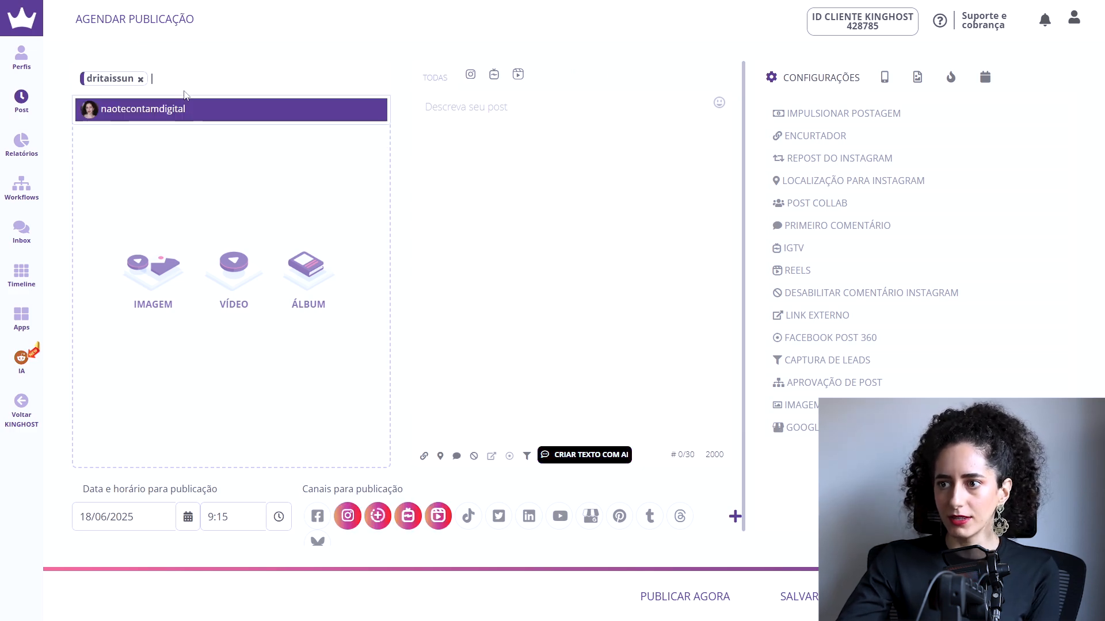
left_click(179, 112)
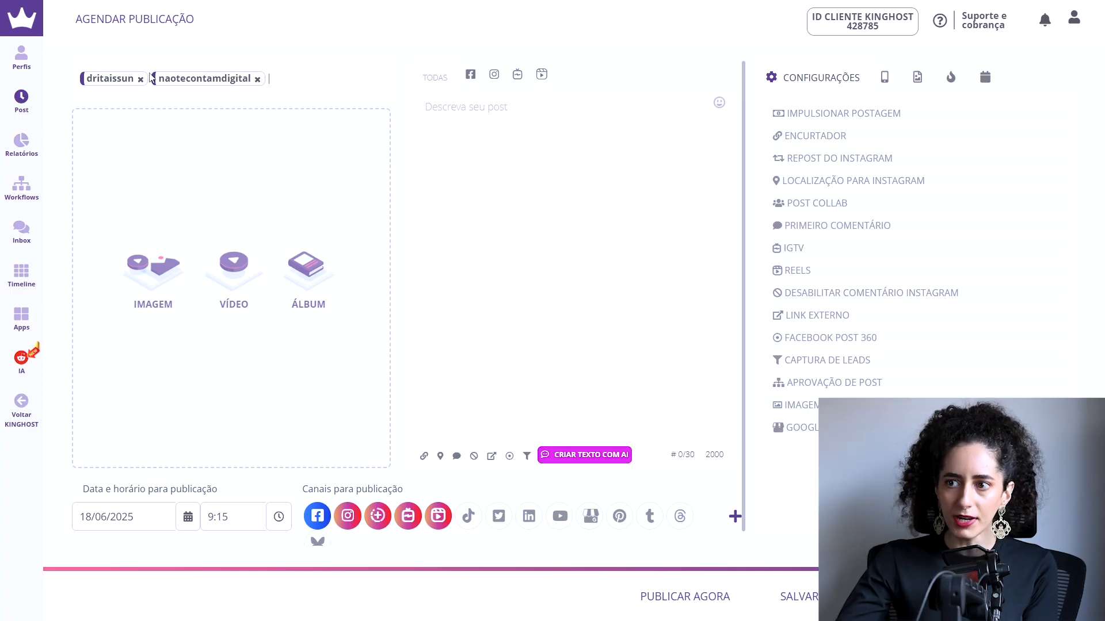
Step: Add an album with two images to the post
mouse_move(29, 67)
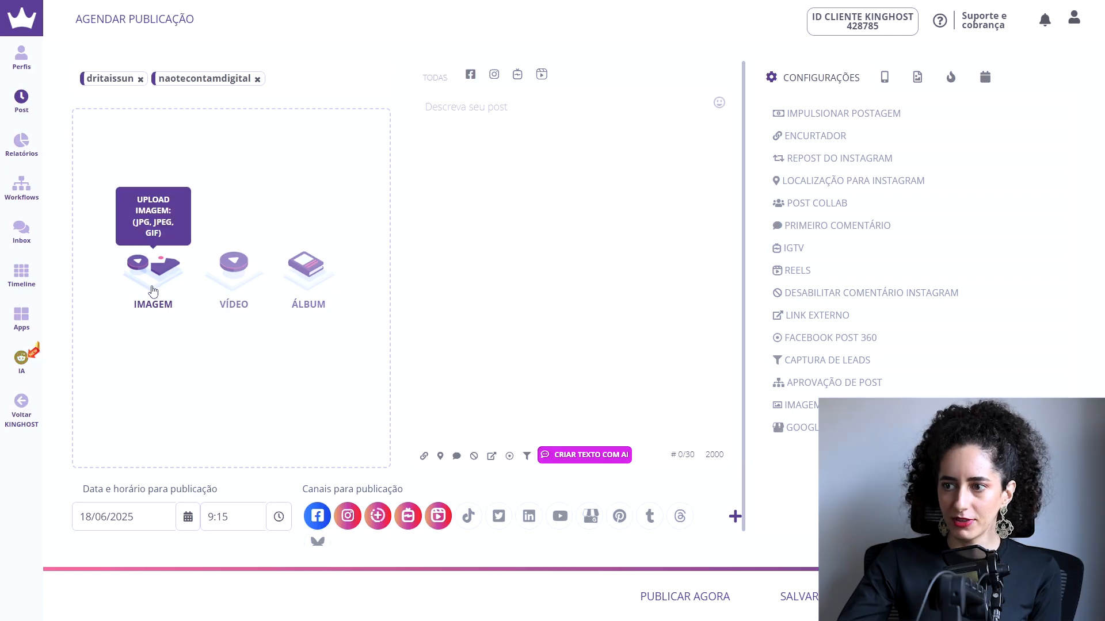
left_click(315, 288)
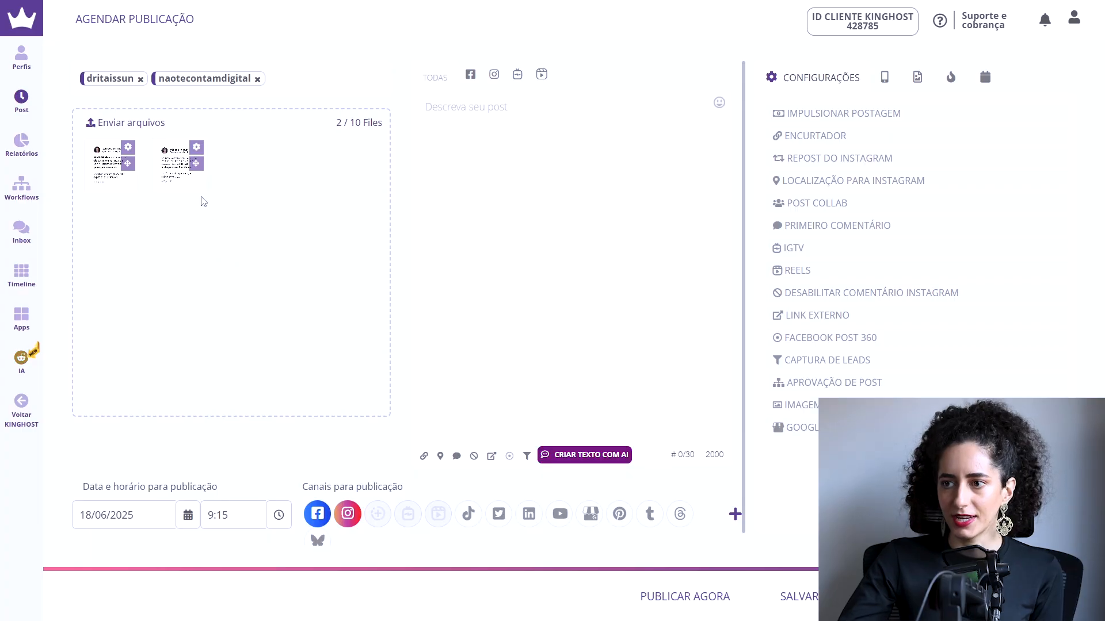
mouse_move(170, 181)
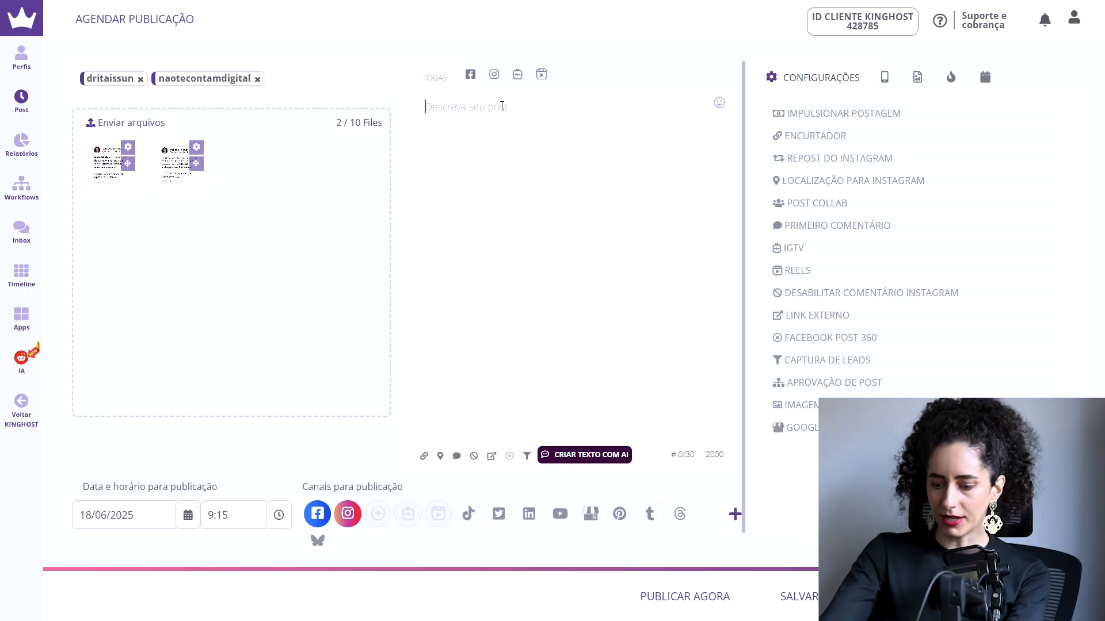
Step: Enter "Texto do post" as the post text and remove Facebook from the publication channels, keeping Instagram
type("Texto do post")
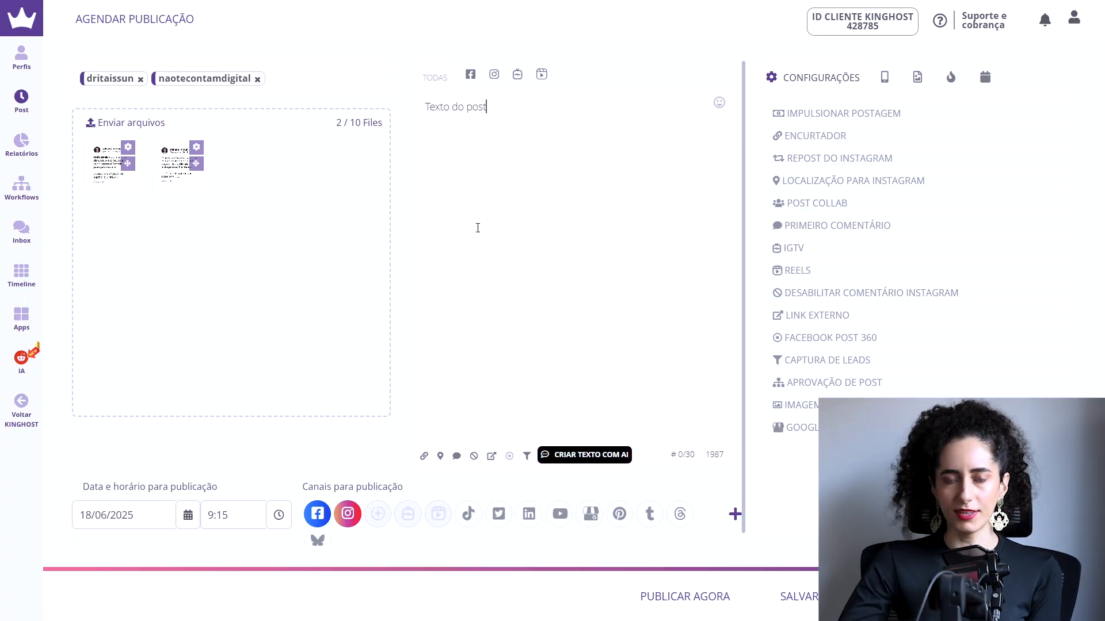
left_click(476, 74)
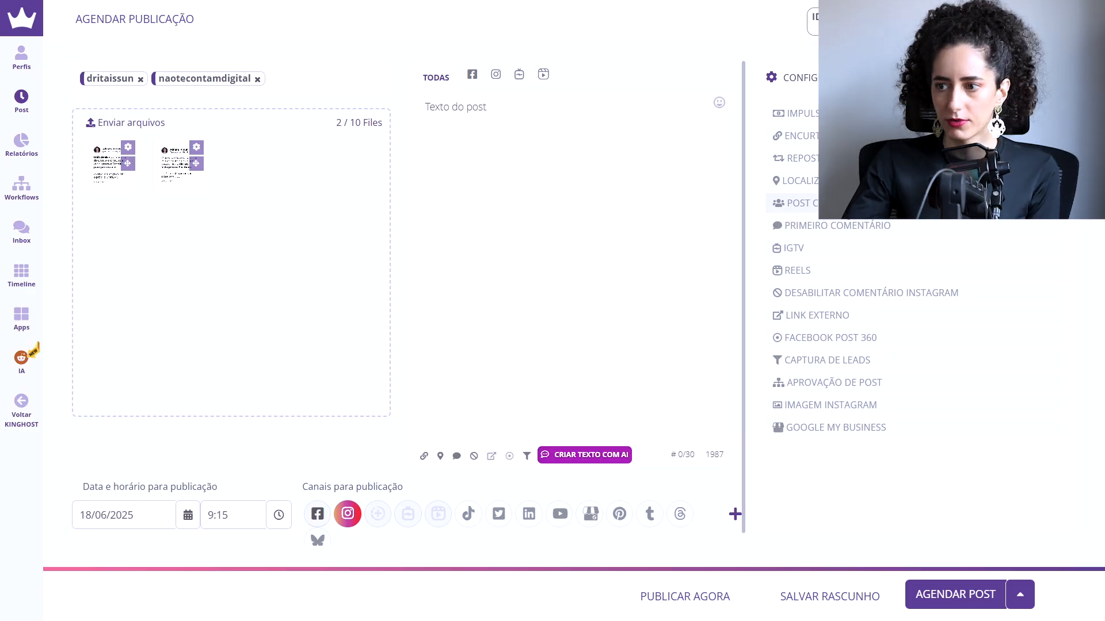
Step: Set the publication date to 25/06/2025 and the time to 10:25
left_click(154, 514)
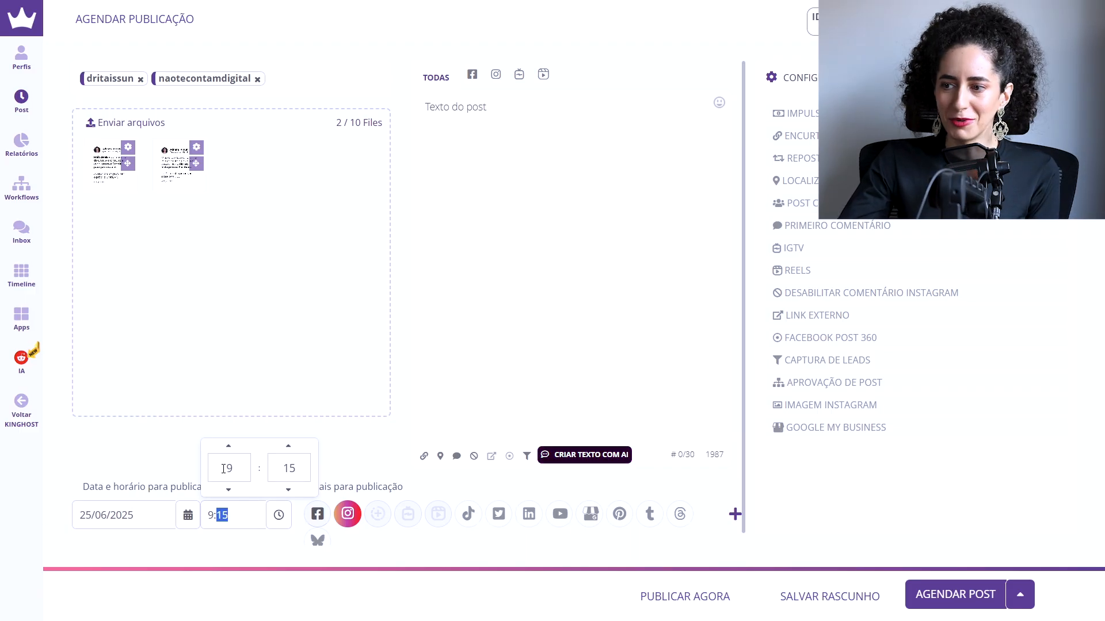
left_click_drag(223, 468, 283, 460)
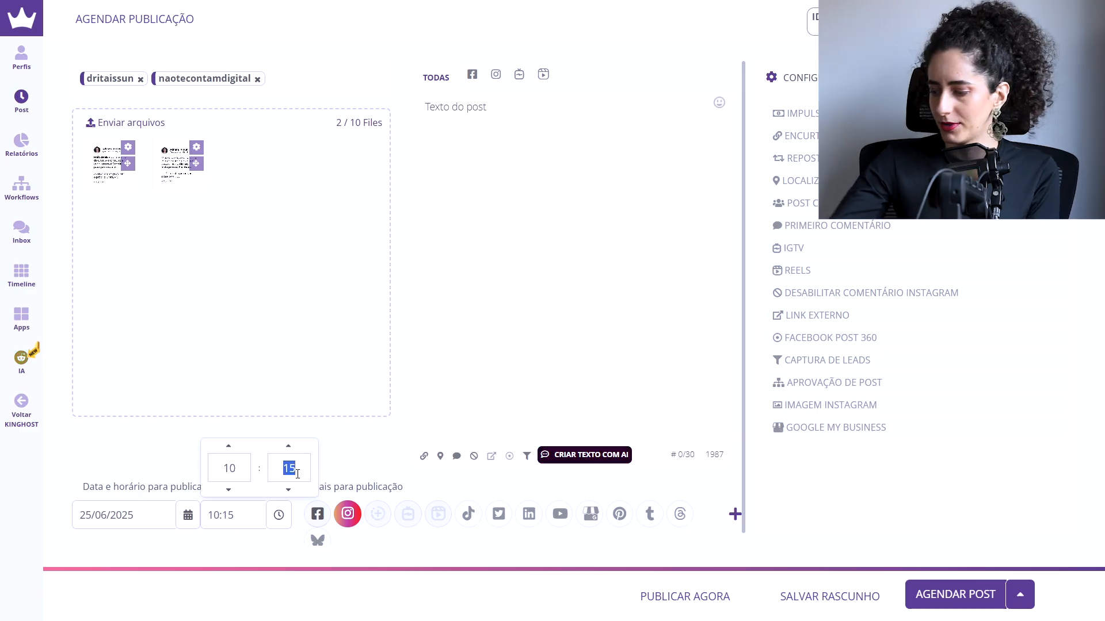
type("25")
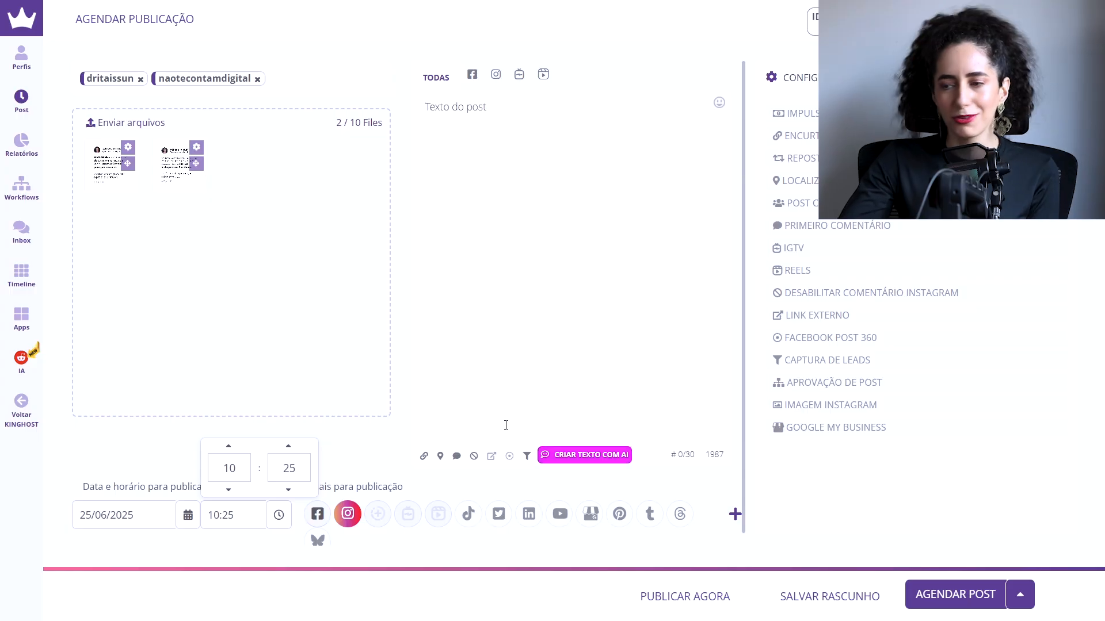
Step: Add a second publication date and time to the post and remove it again
left_click(734, 519)
scroll(733, 513, "down", 2)
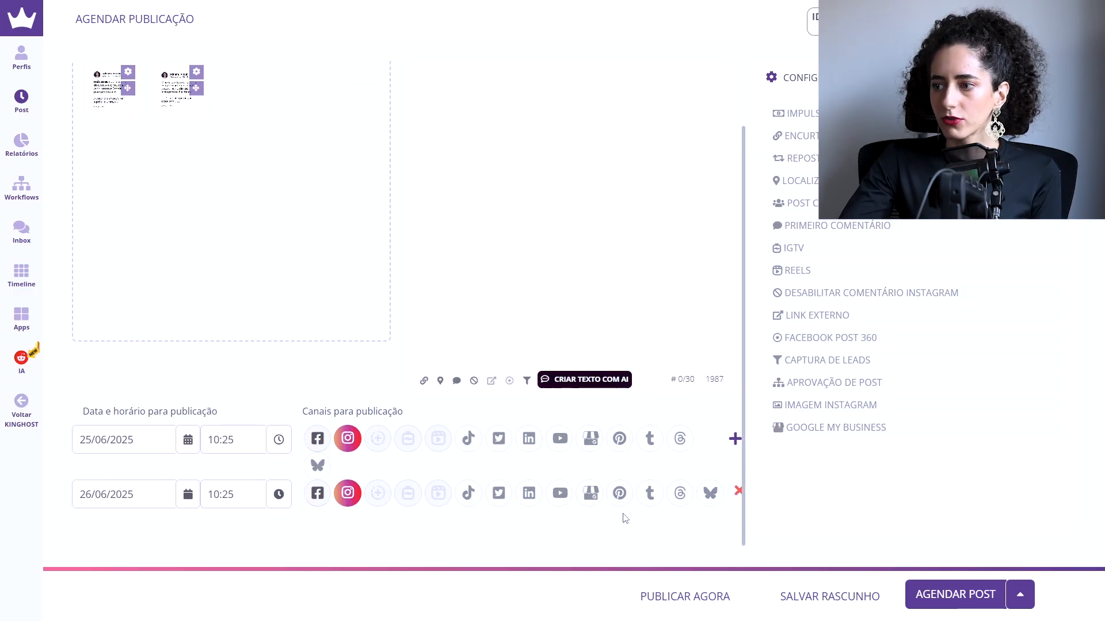
left_click(737, 493)
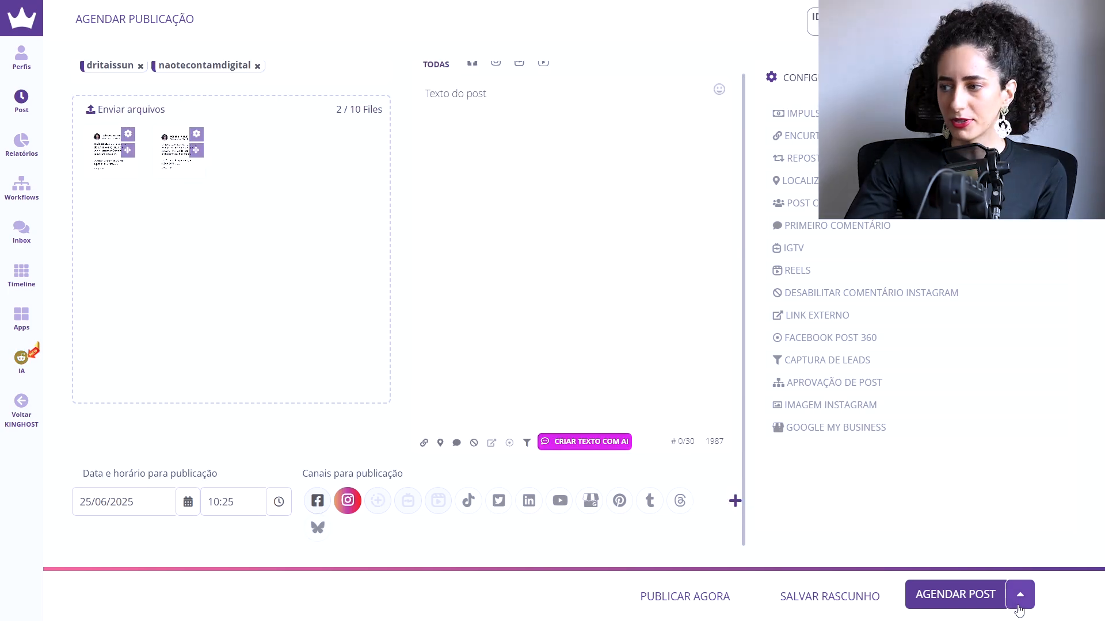
Step: Check the additional scheduling options, schedule the post and close the confirmation
left_click(1020, 601)
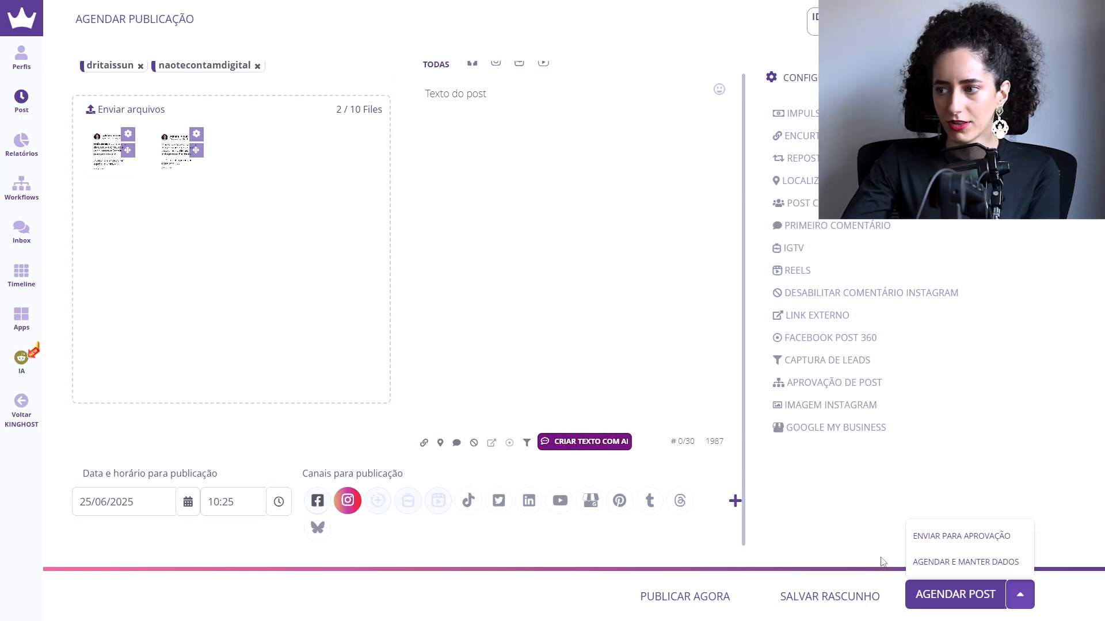
left_click(863, 568)
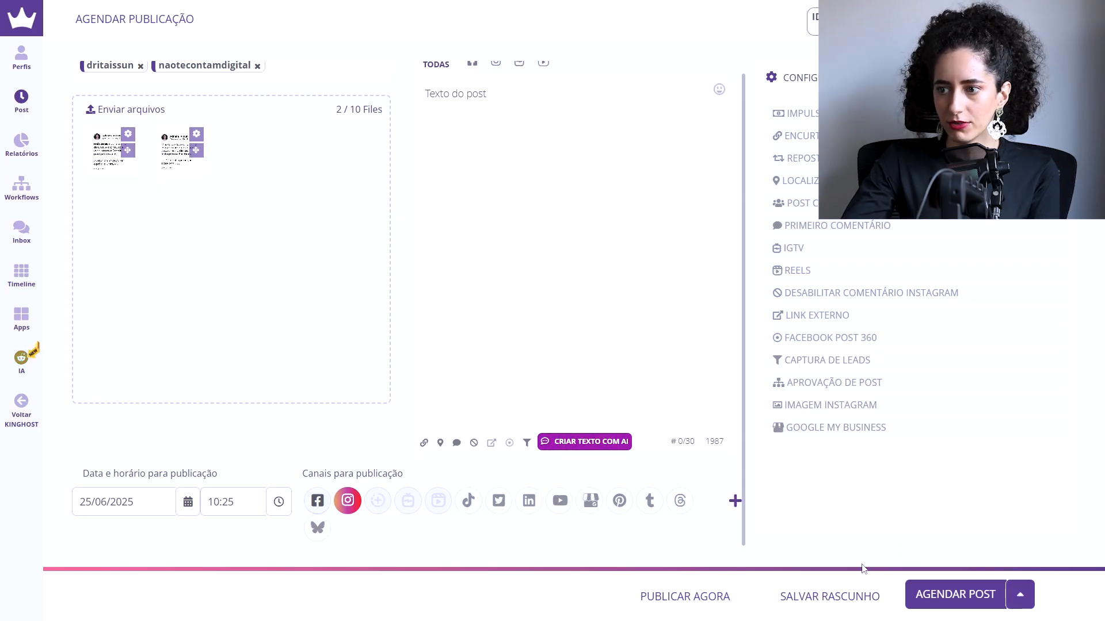
left_click(955, 595)
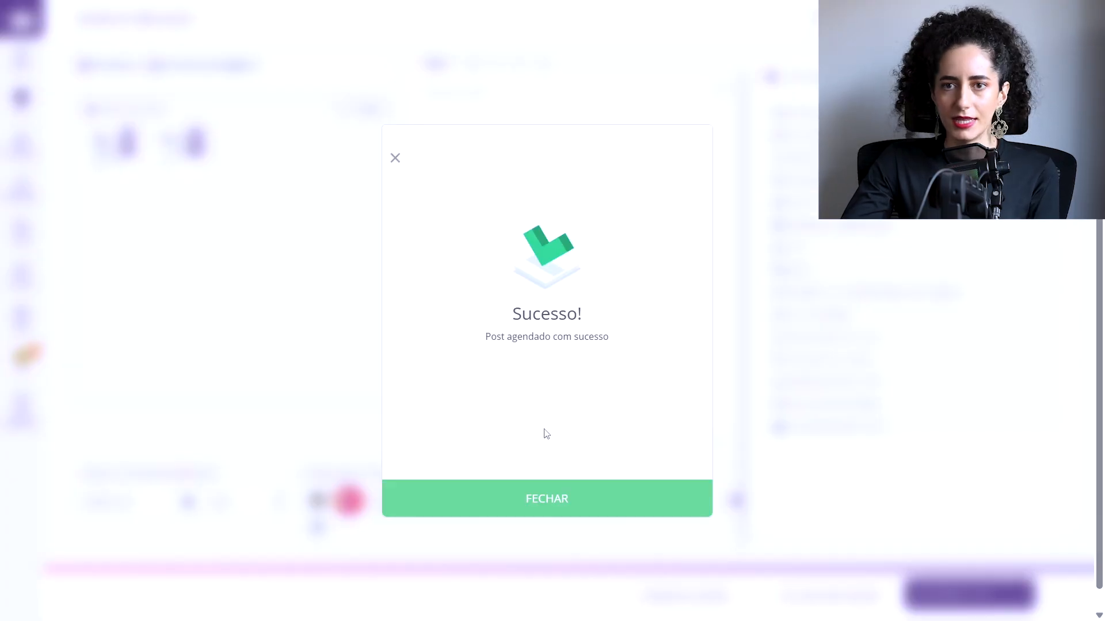
left_click(555, 486)
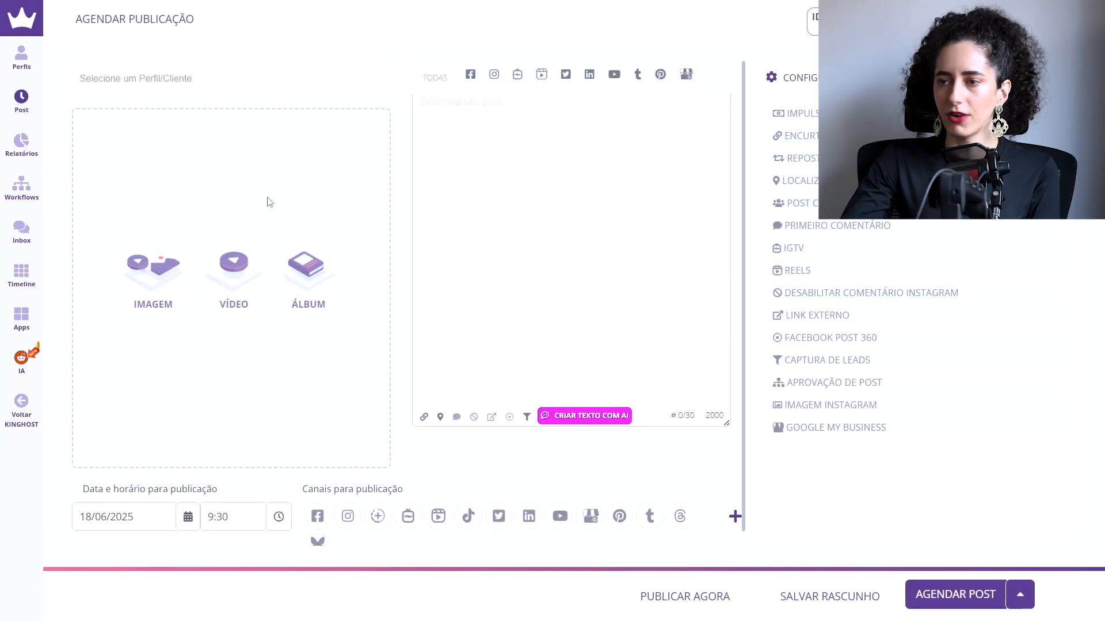
Step: Review the profile choices in the new post form and on the profiles page, and return to a blank post form
left_click(195, 85)
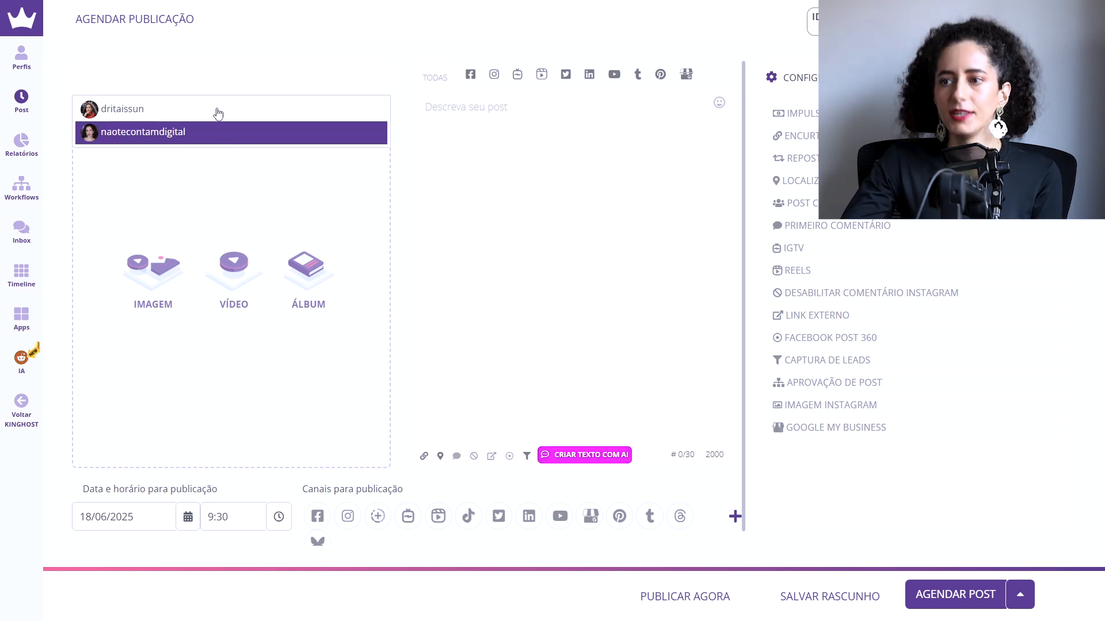
mouse_move(21, 63)
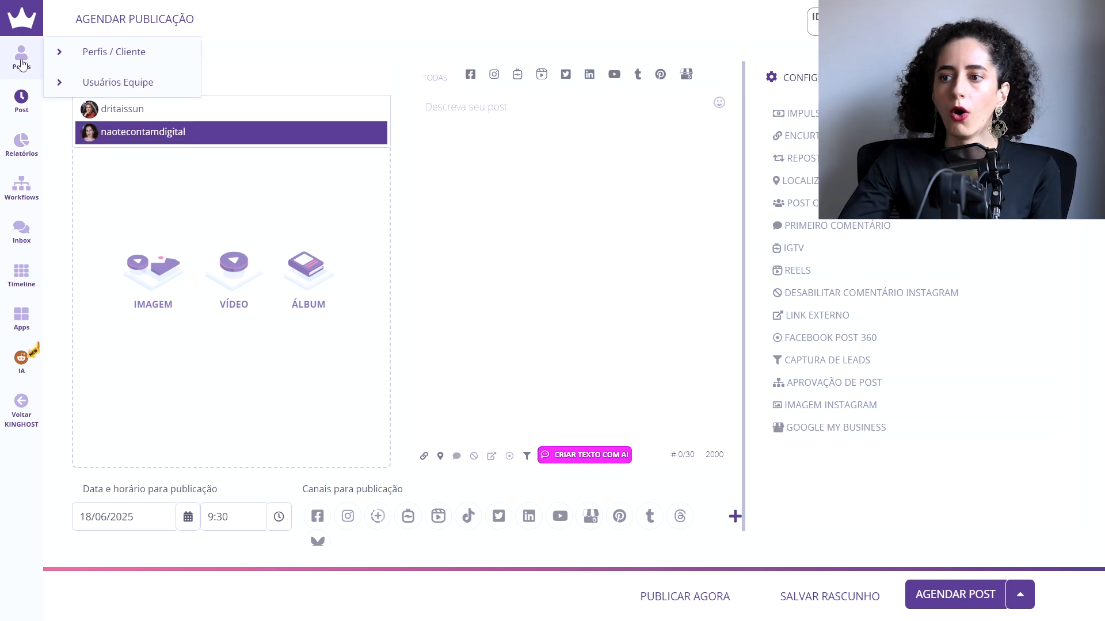
left_click(101, 51)
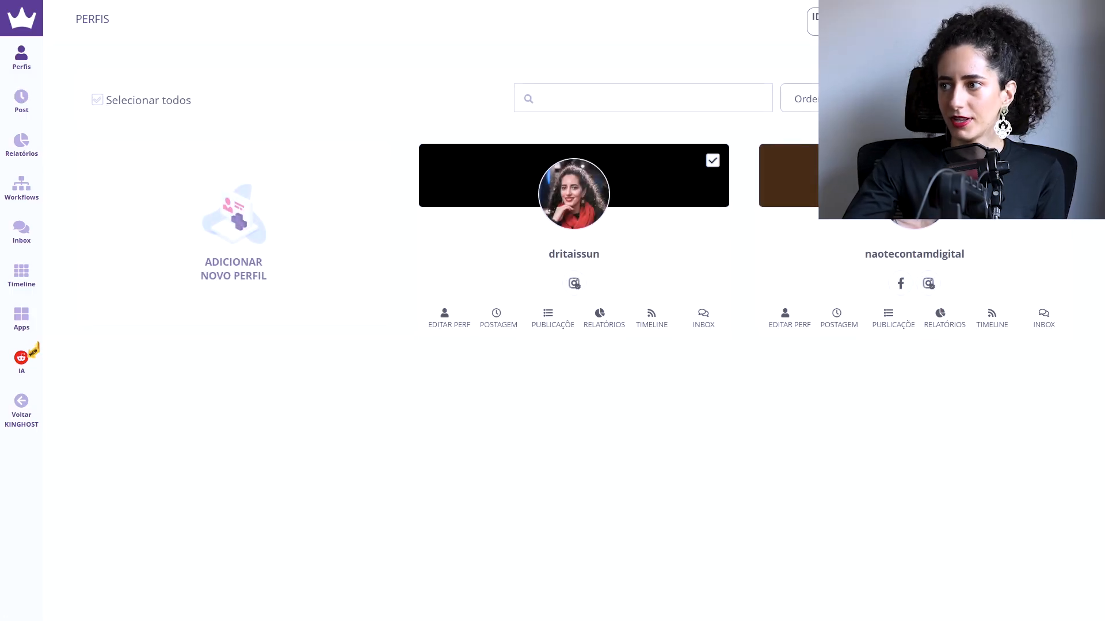
mouse_move(30, 102)
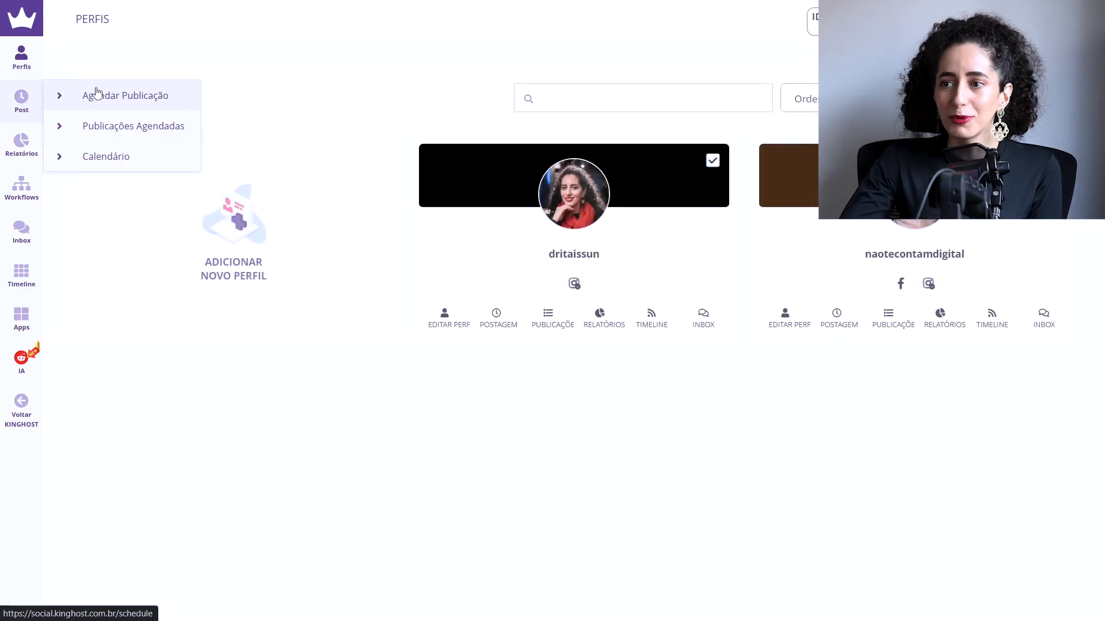
left_click(96, 95)
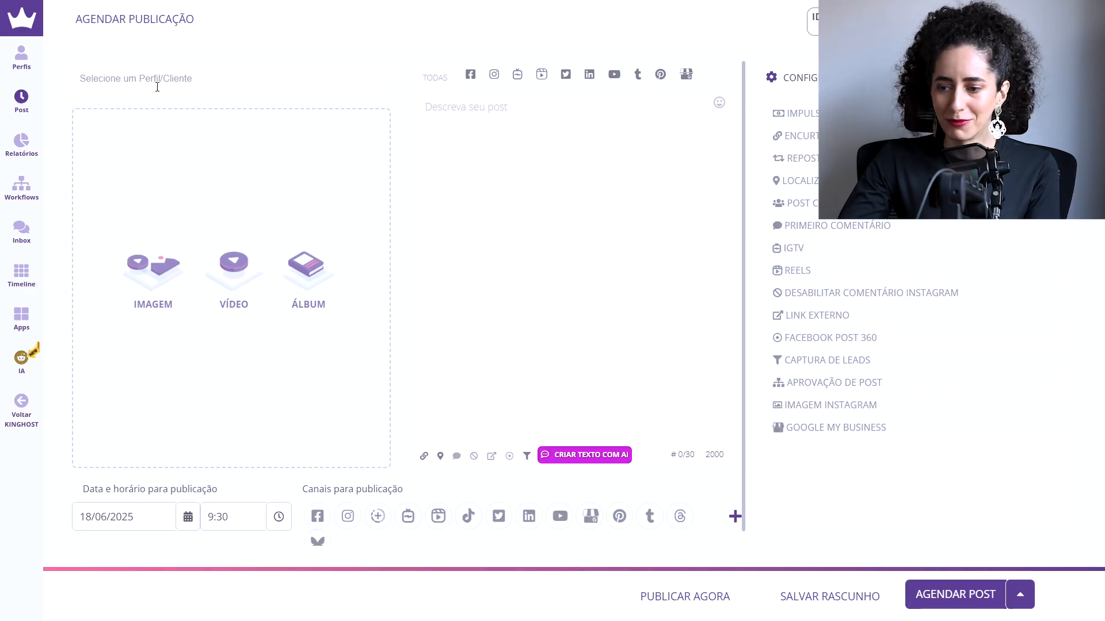
Step: Open the scheduled publications and view them as a grid and again as a list
mouse_move(17, 115)
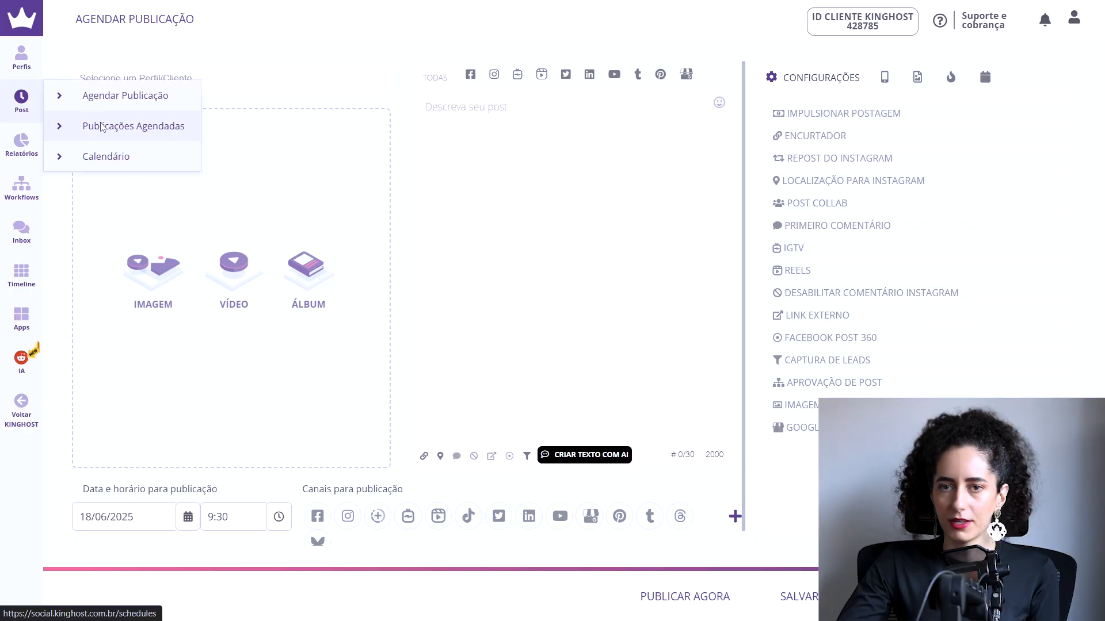
left_click(102, 126)
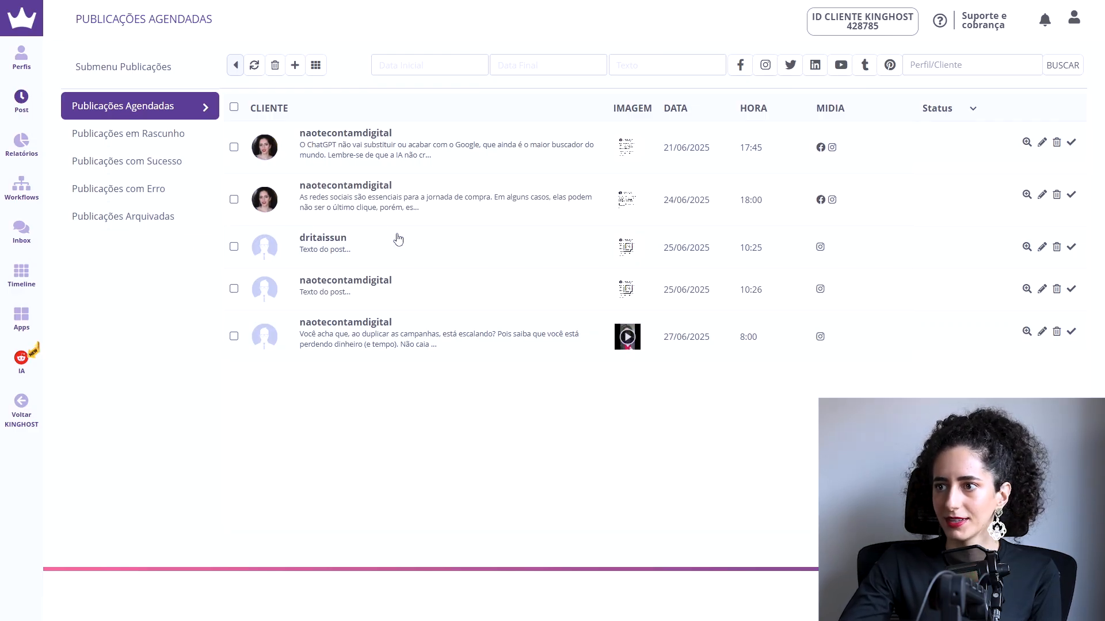
left_click(317, 66)
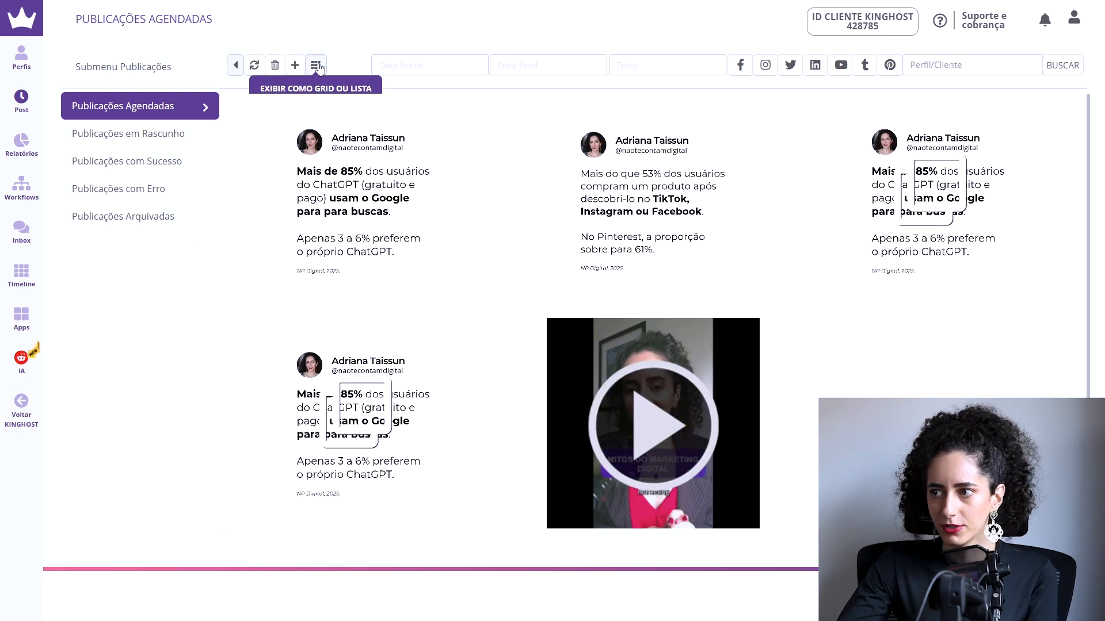
left_click(316, 65)
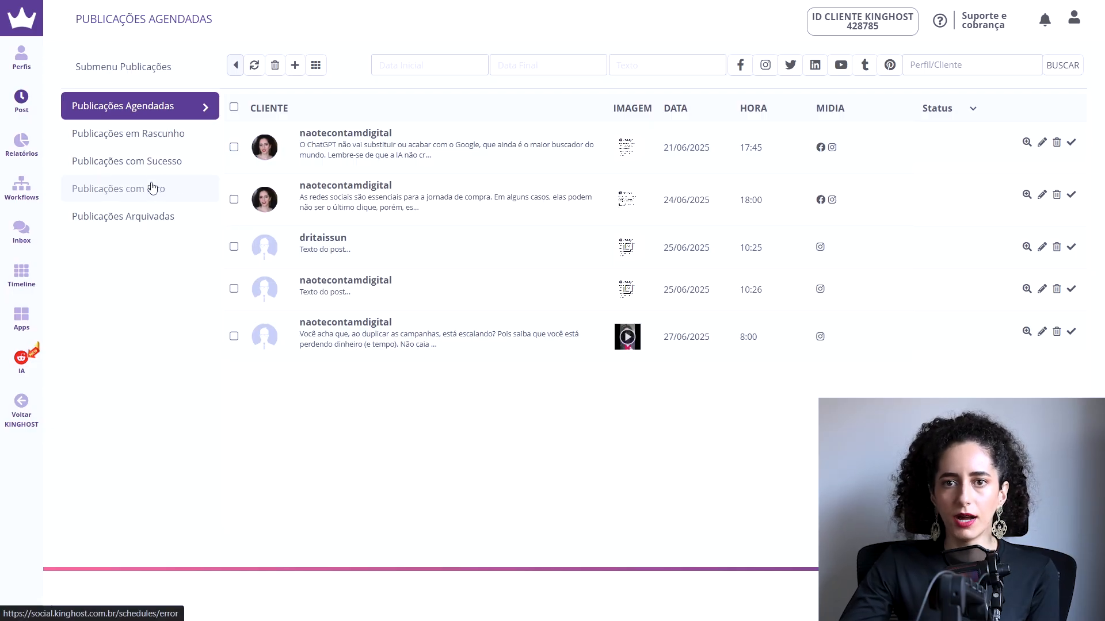
Step: Open the publication calendar and move the two posts scheduled for 25 June 2025 to 26 June
mouse_move(23, 102)
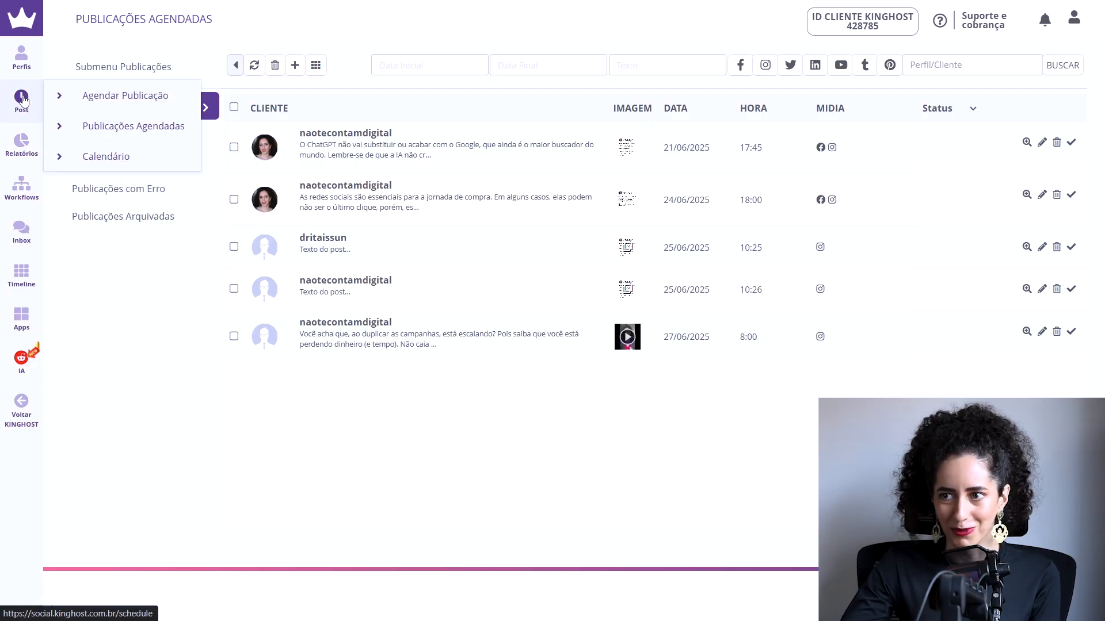
left_click(87, 161)
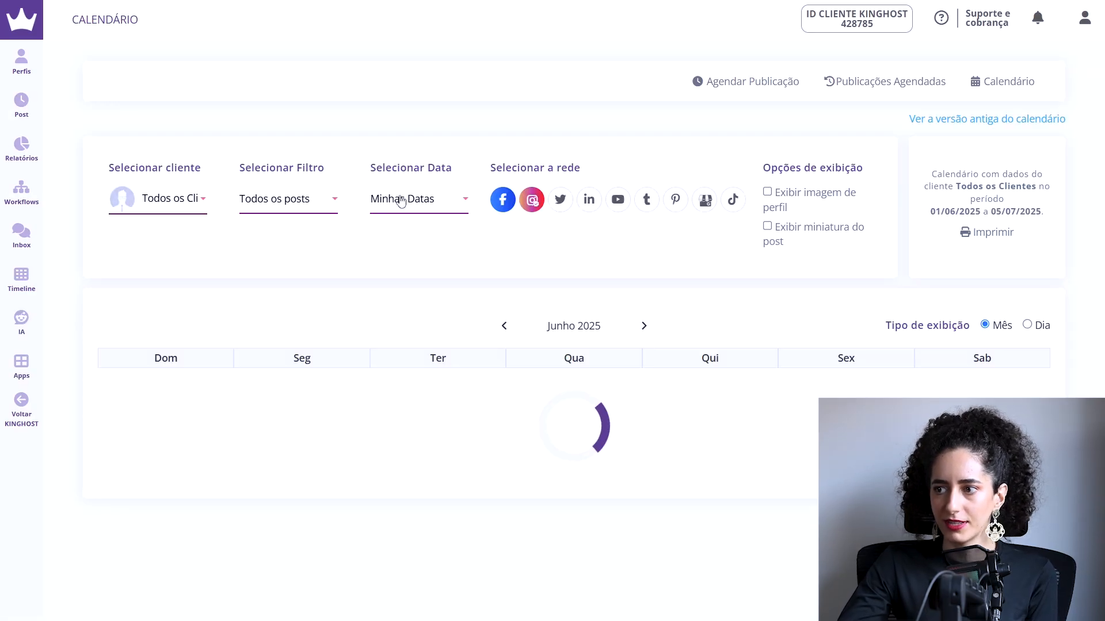
scroll(649, 307, "down", 3)
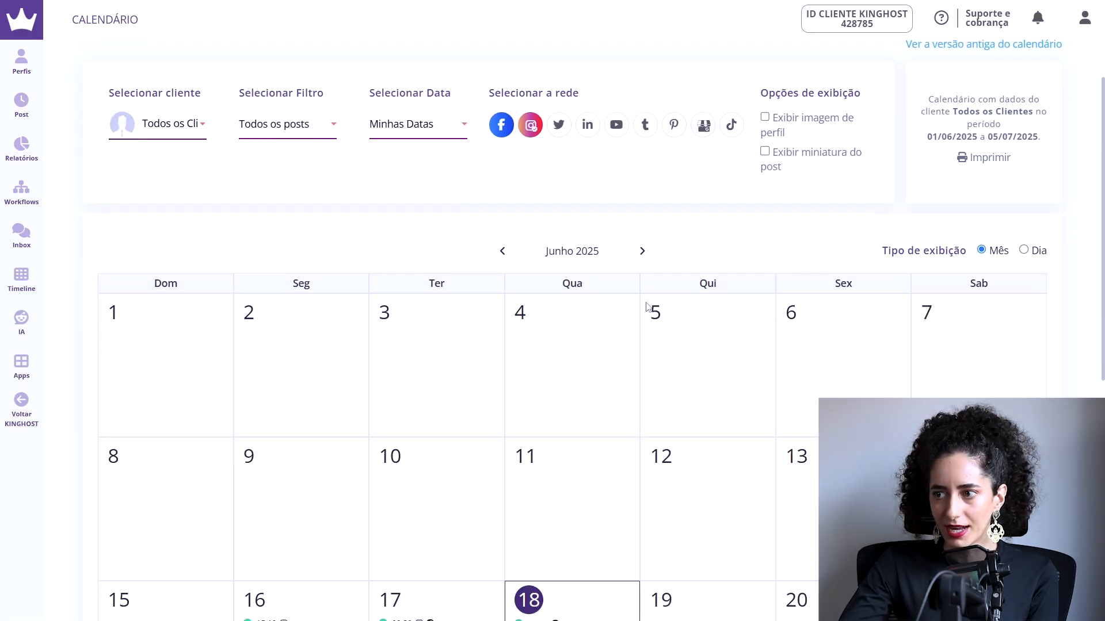
scroll(645, 306, "up", 1)
scroll(646, 307, "down", 2)
scroll(645, 307, "down", 2)
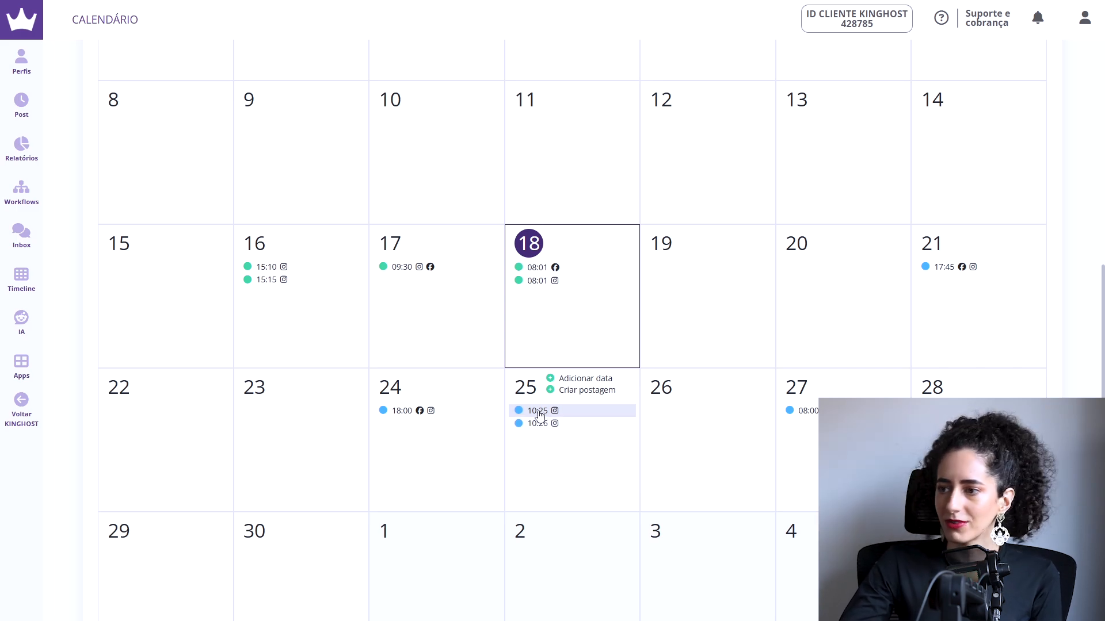
left_click_drag(533, 412, 664, 414)
left_click_drag(530, 417, 664, 432)
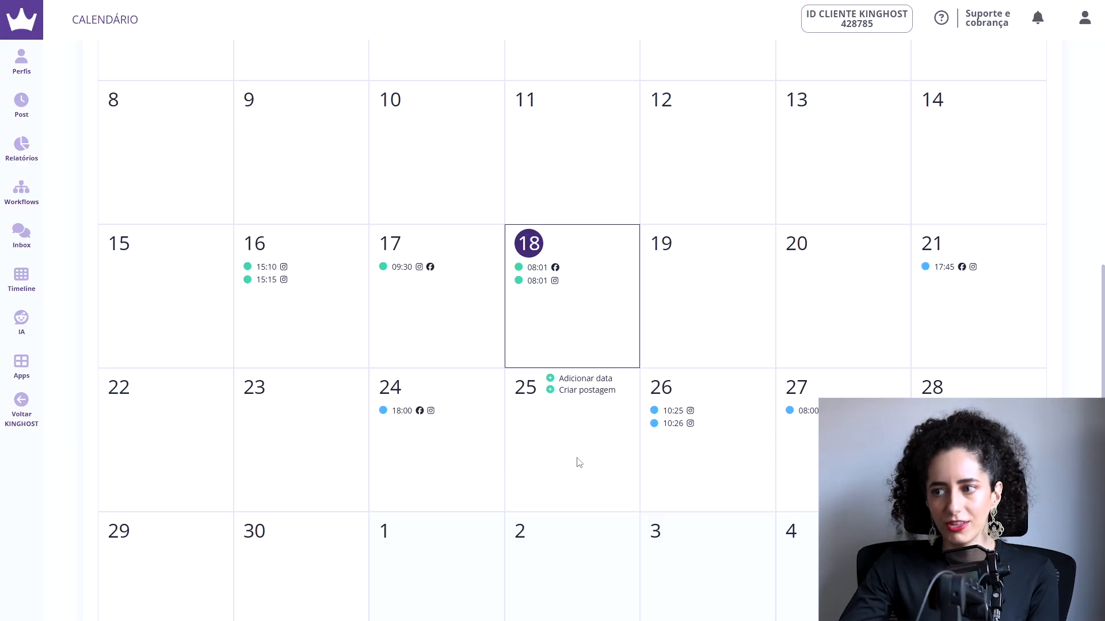
scroll(579, 463, "up", 6)
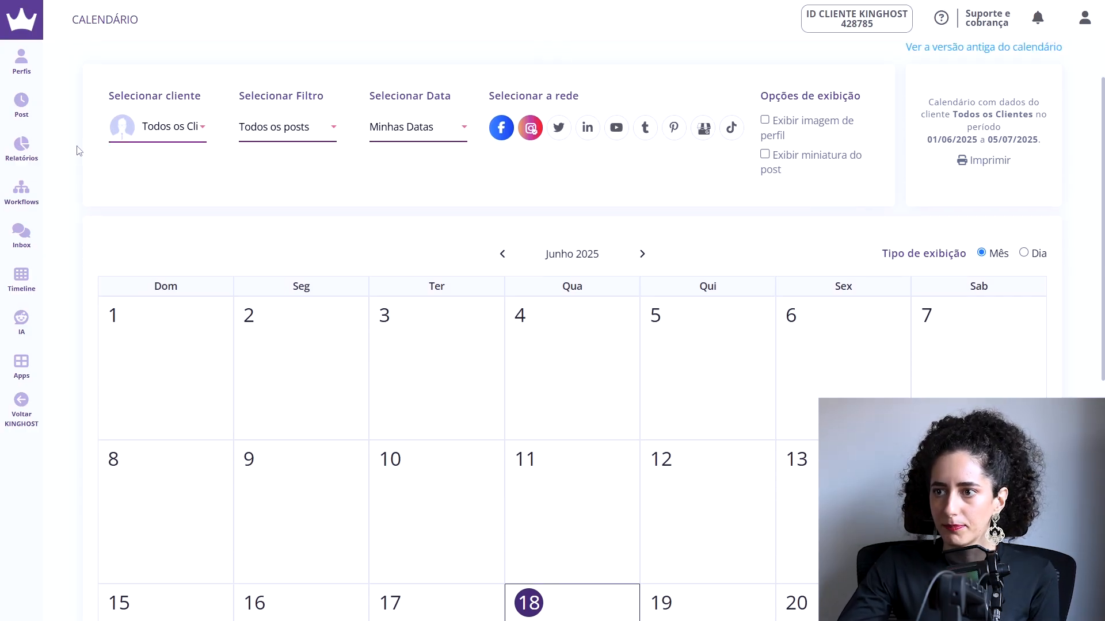
Step: Edit the scheduled publication of 26/06/2025 at 10:26, adding a heart-eyes emoji to its text, and save it
mouse_move(21, 103)
left_click(117, 129)
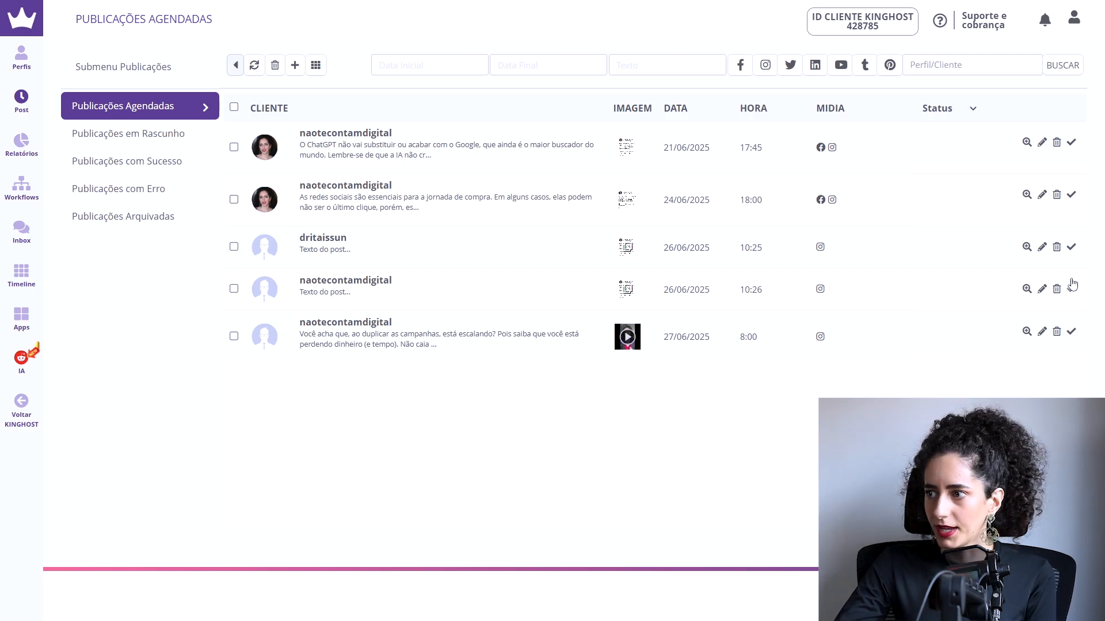
left_click(1042, 289)
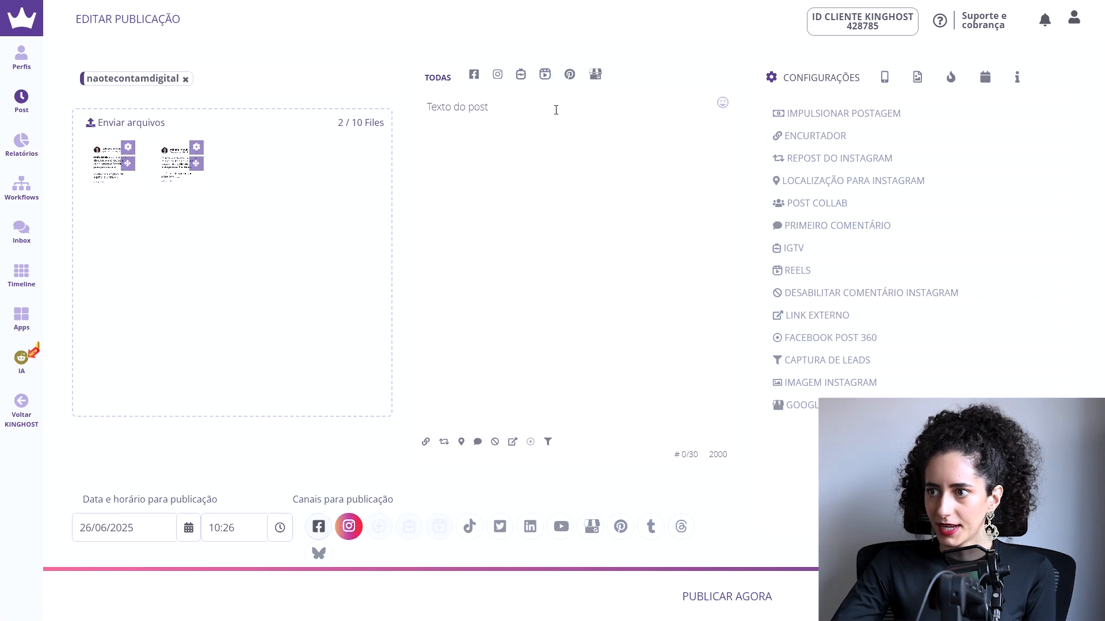
left_click(723, 102)
left_click(510, 213)
left_click(456, 172)
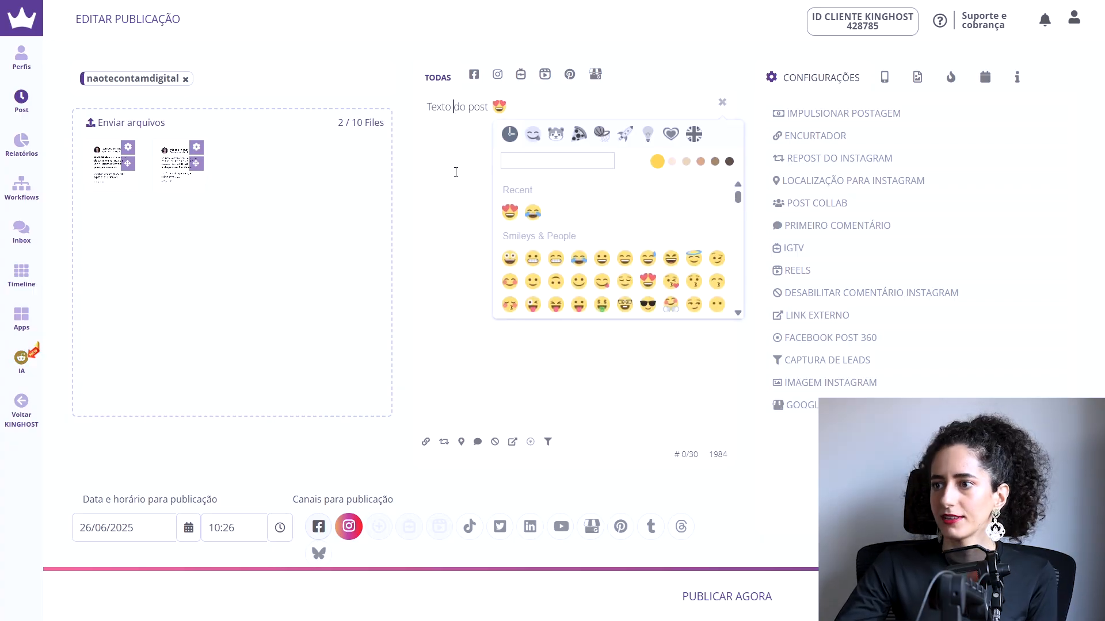
key("Escape")
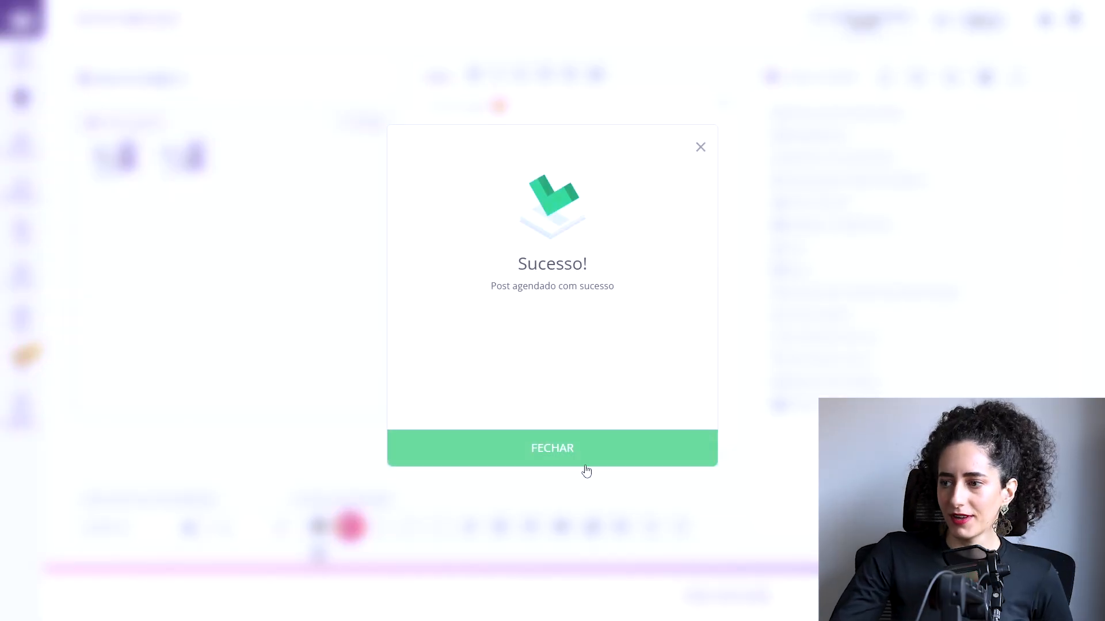
left_click(586, 460)
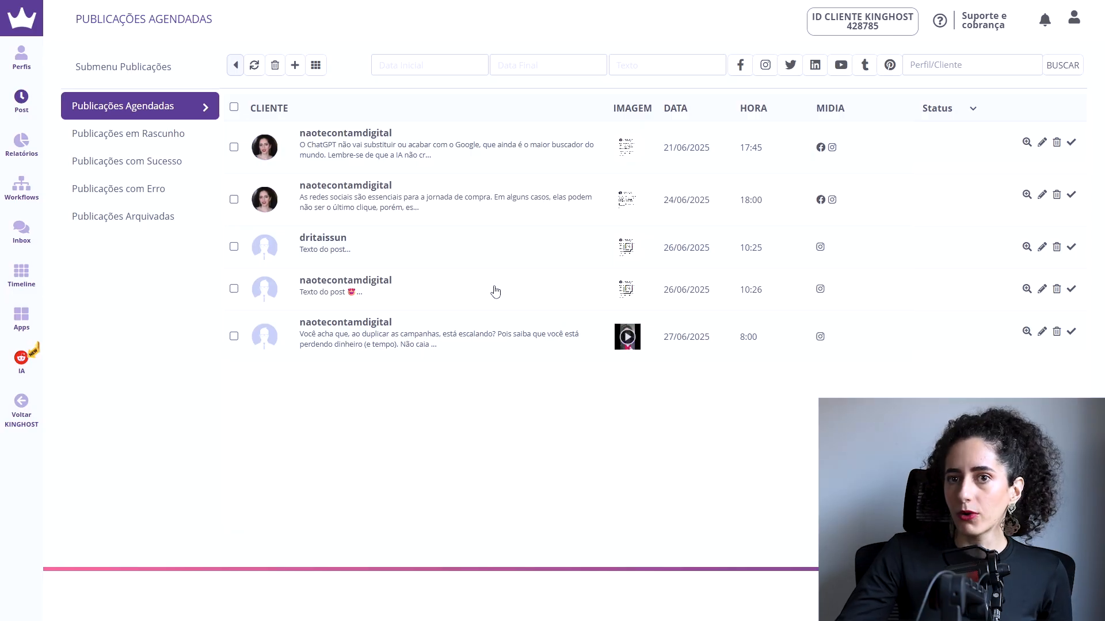
Step: Add a laughing-with-tears emoji and the second profile to the 26/06/2025 10:26 publication, and save it
left_click(1042, 289)
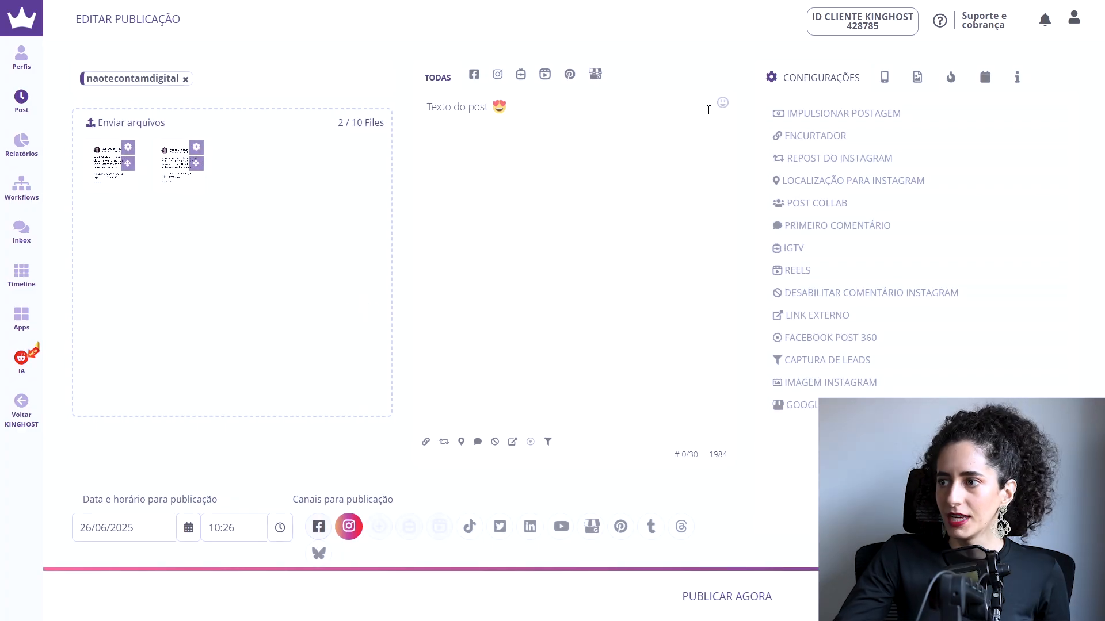
left_click(722, 102)
left_click(533, 212)
left_click(251, 85)
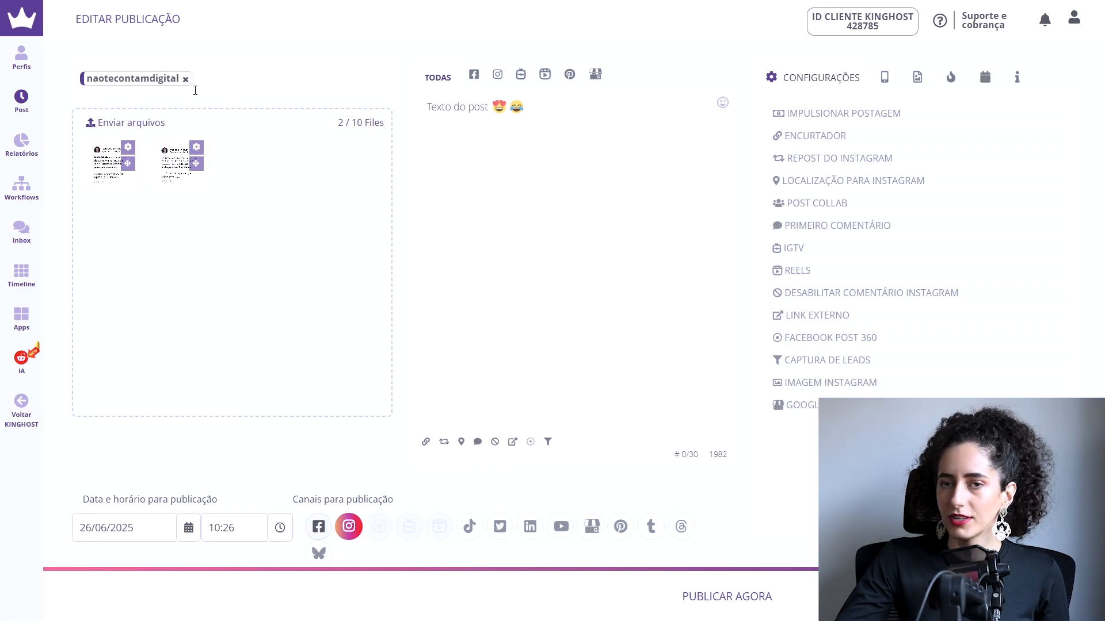
left_click(229, 84)
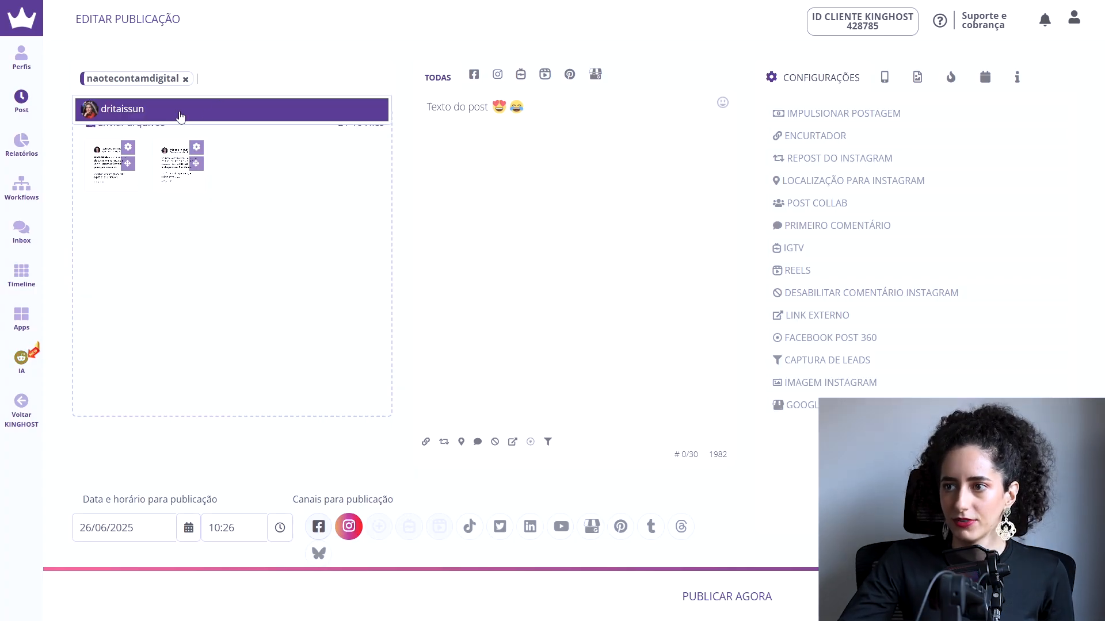
left_click(223, 104)
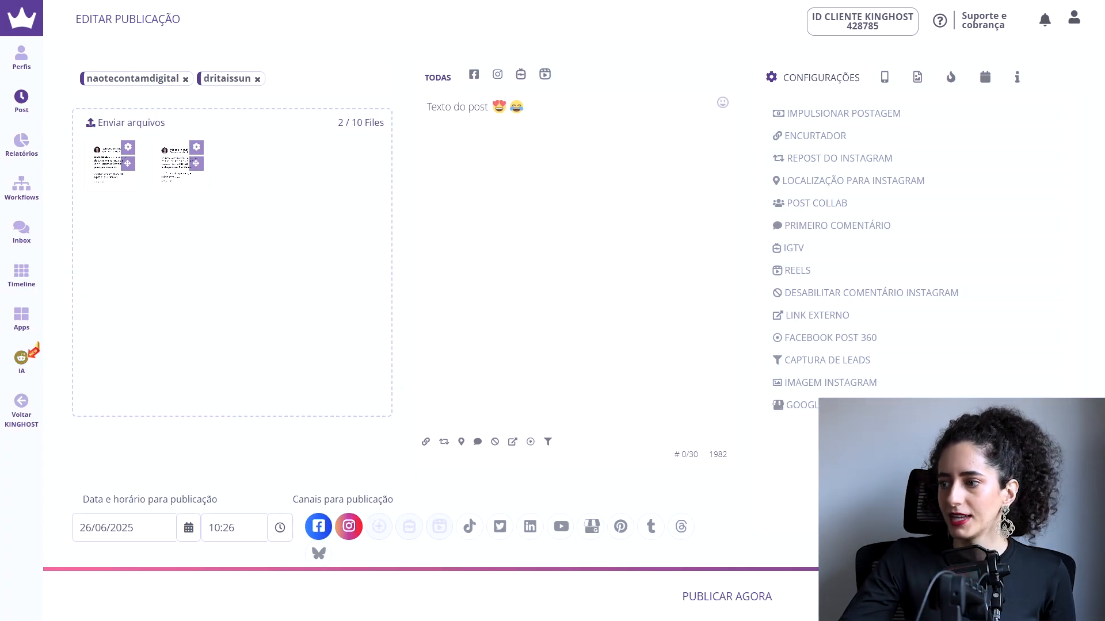
left_click(614, 460)
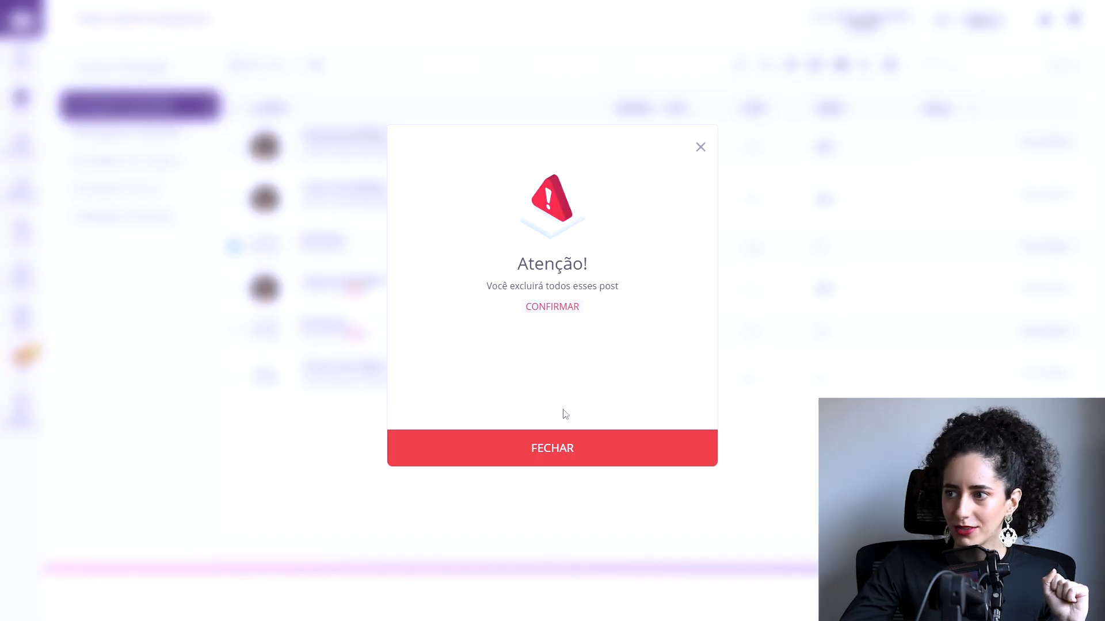
Step: Delete the Instagram publication scheduled for 26/06/2025 at 10:25
left_click(548, 308)
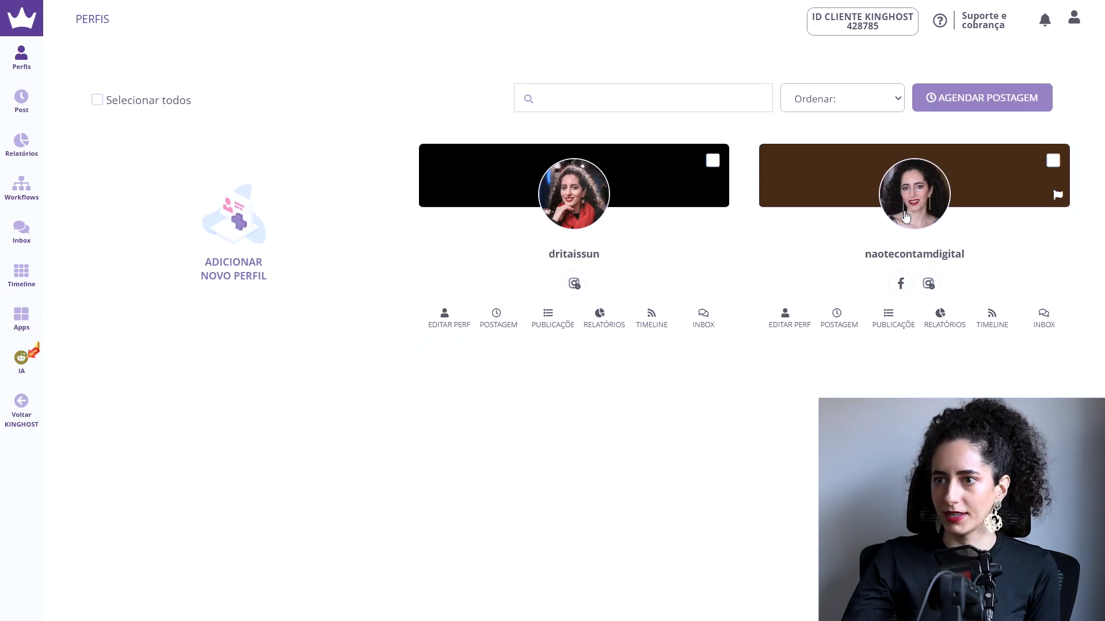
Step: Start a new post for all profiles with an uploaded image, set to publish in Stories
mouse_move(25, 67)
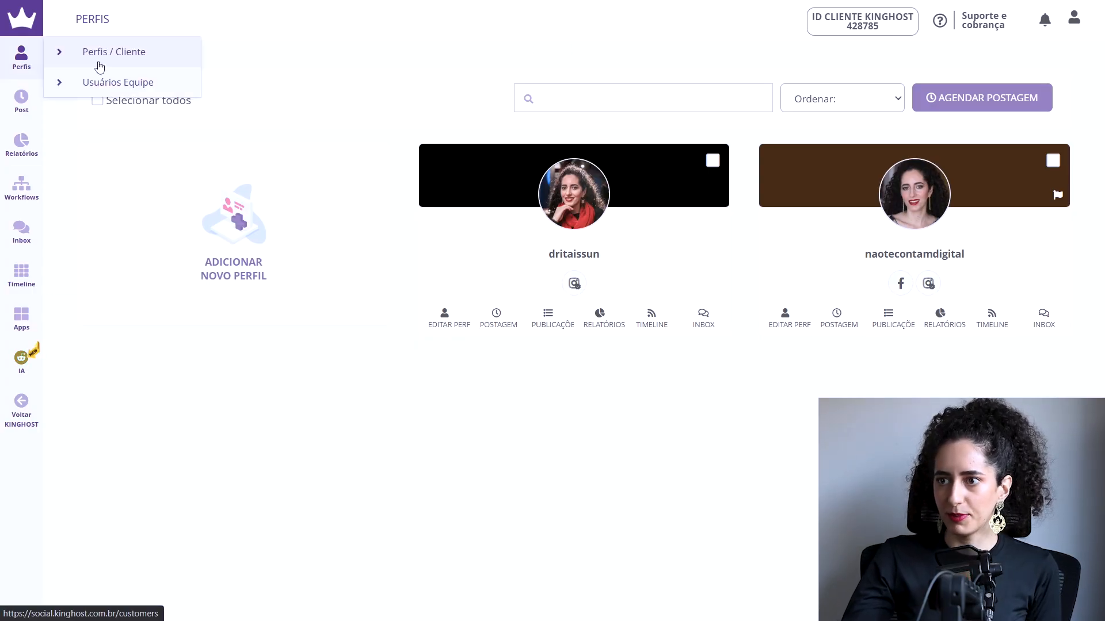
left_click(98, 100)
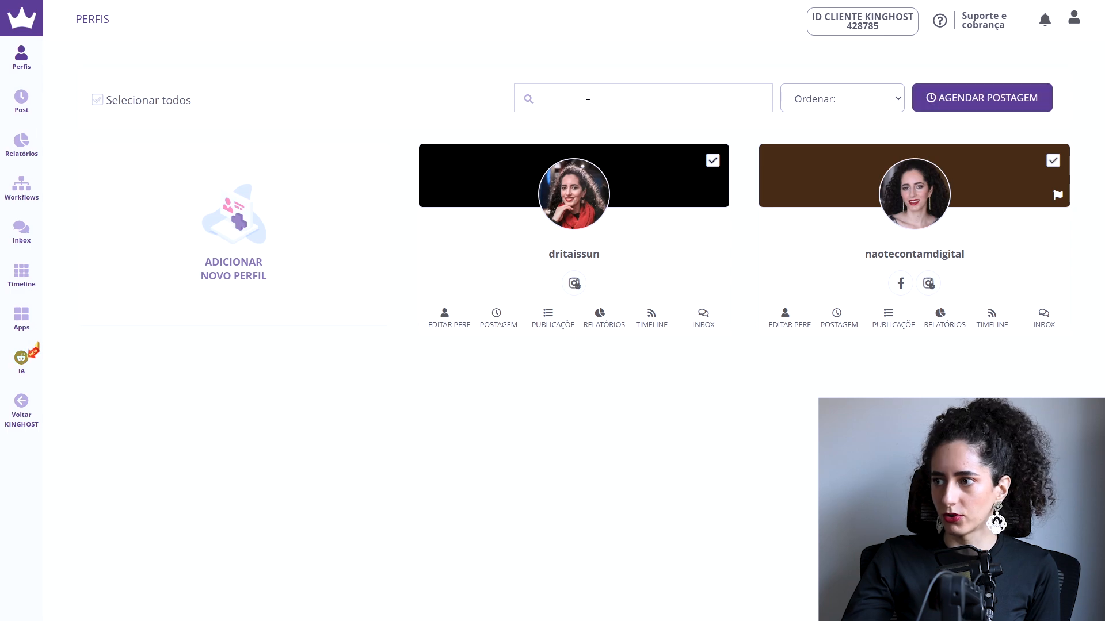
left_click(977, 98)
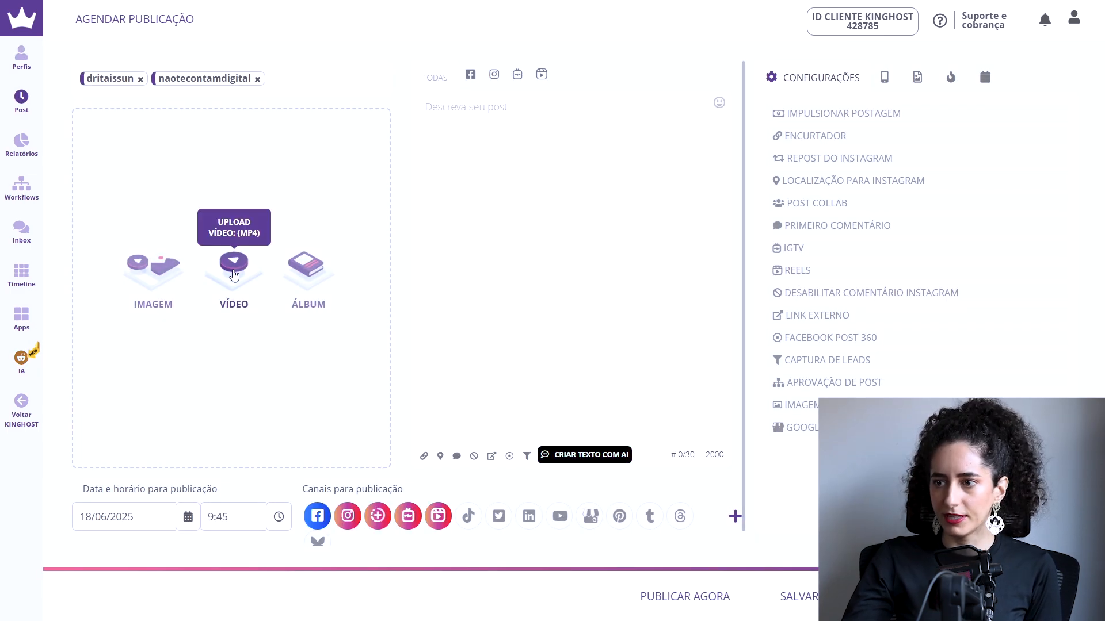
left_click(154, 276)
double_click(254, 128)
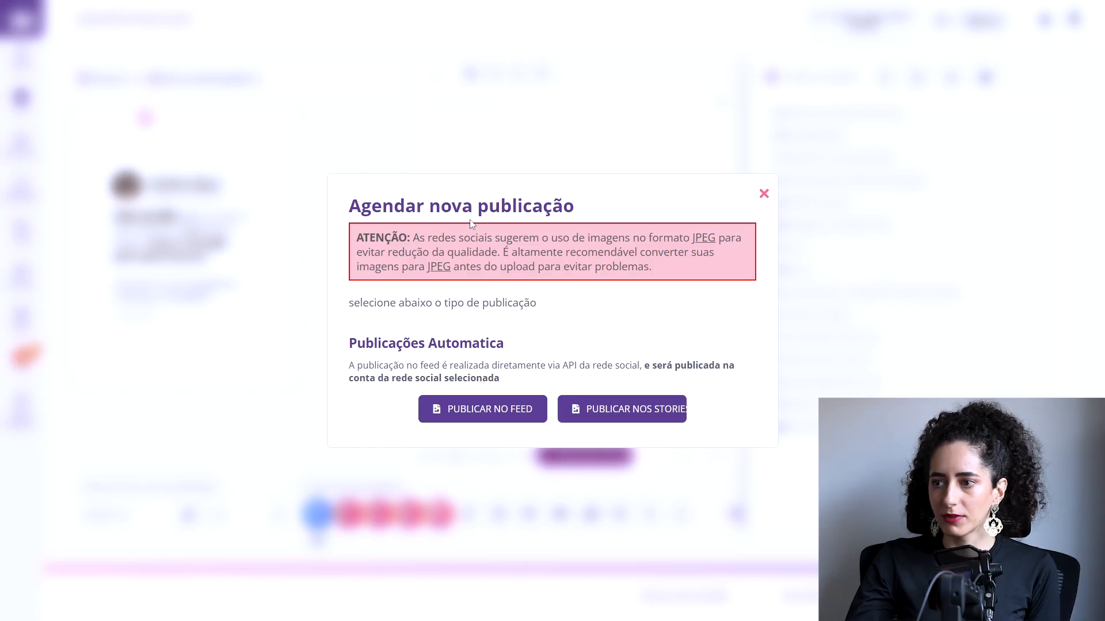
left_click(674, 410)
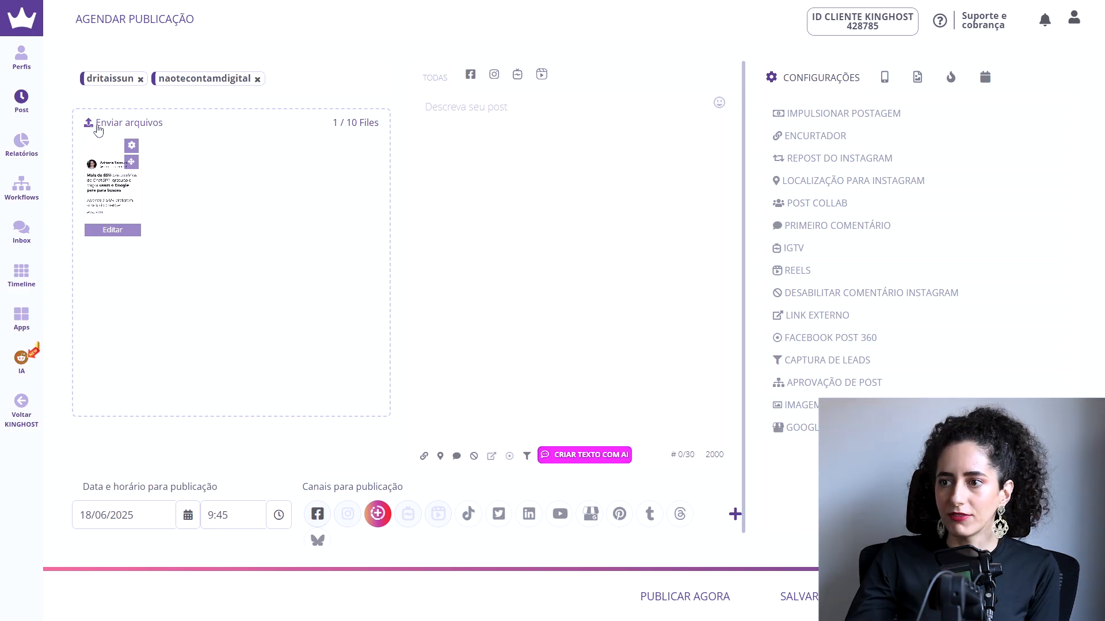
Step: Upload a second image to the Stories post and set its publication date to 27/06/2025
left_click(124, 126)
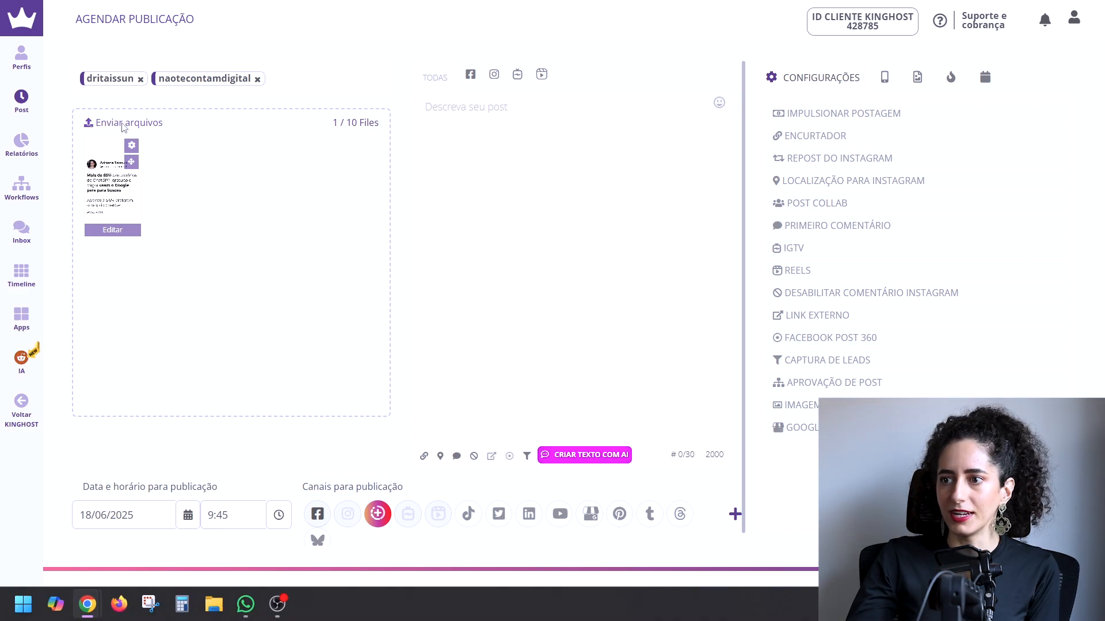
double_click(165, 153)
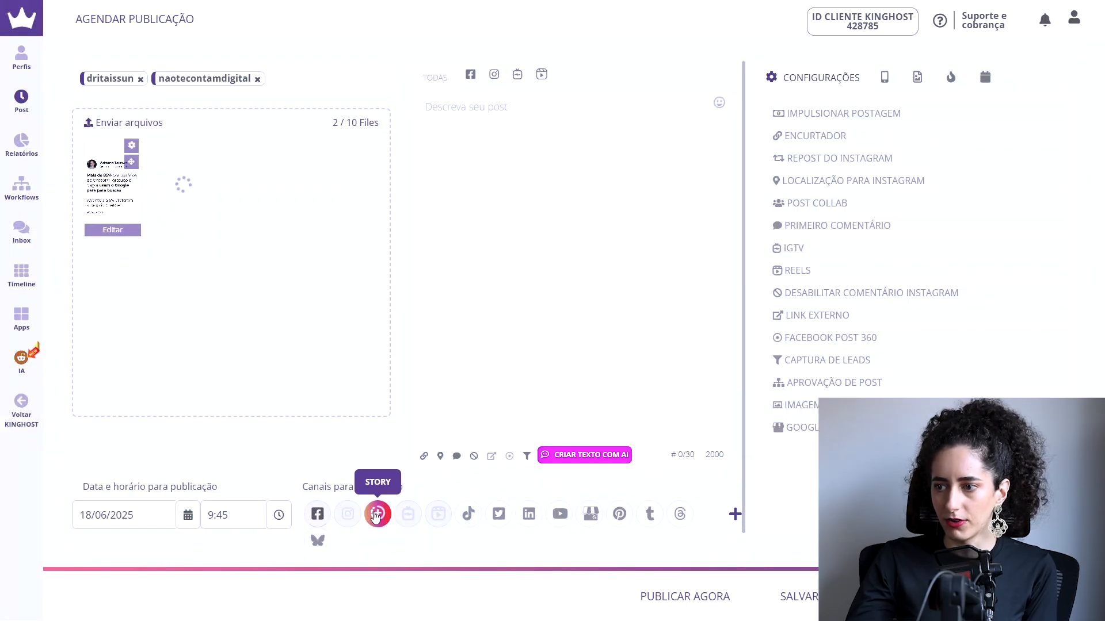
left_click(146, 514)
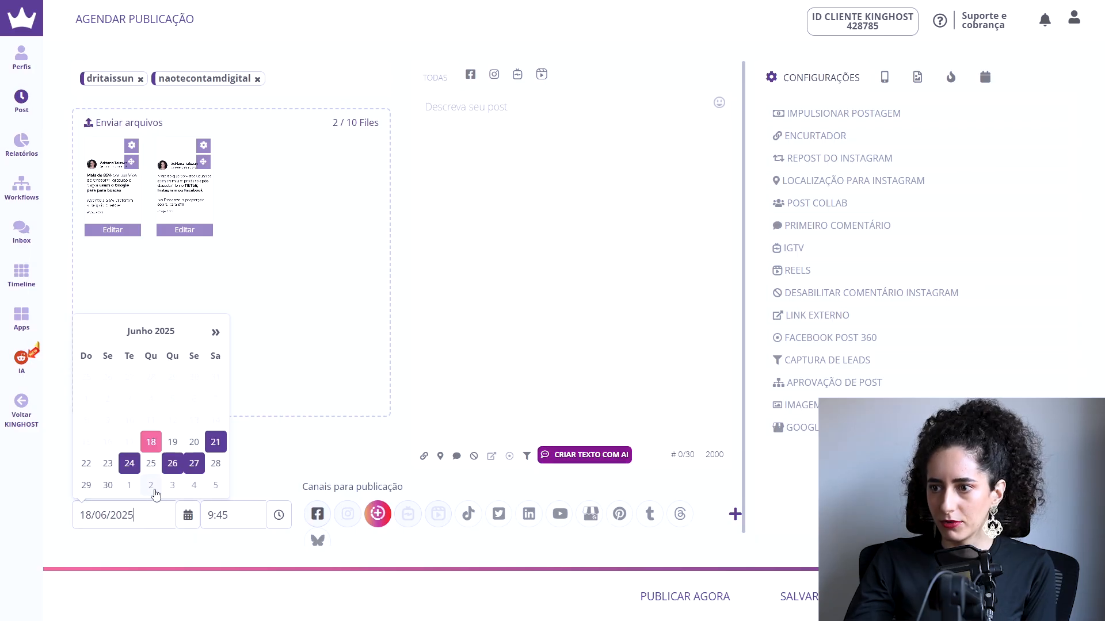
left_click(194, 463)
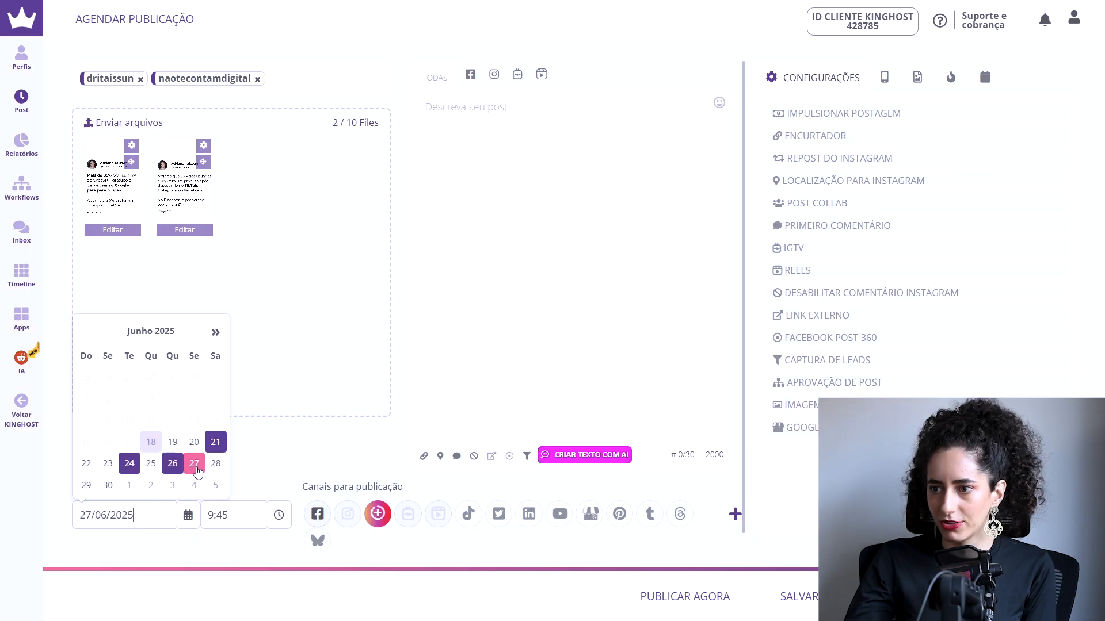
left_click(307, 466)
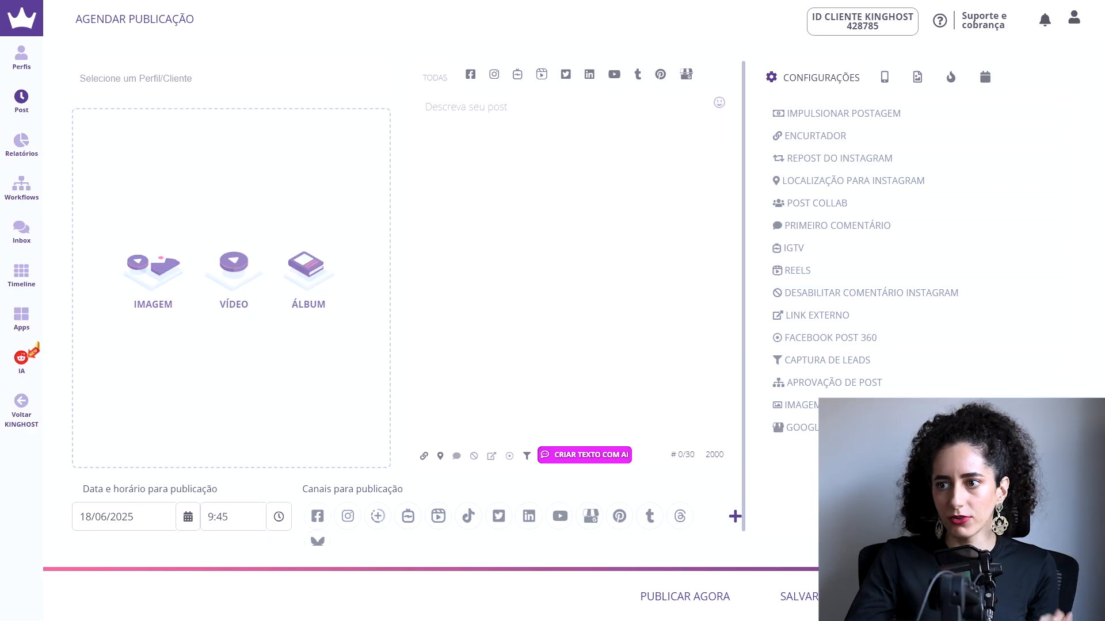
Step: Open the scheduled publications and preview the Stories posts of 27/06/2025 and both images of the 26/06/2025 10:26 post
mouse_move(21, 102)
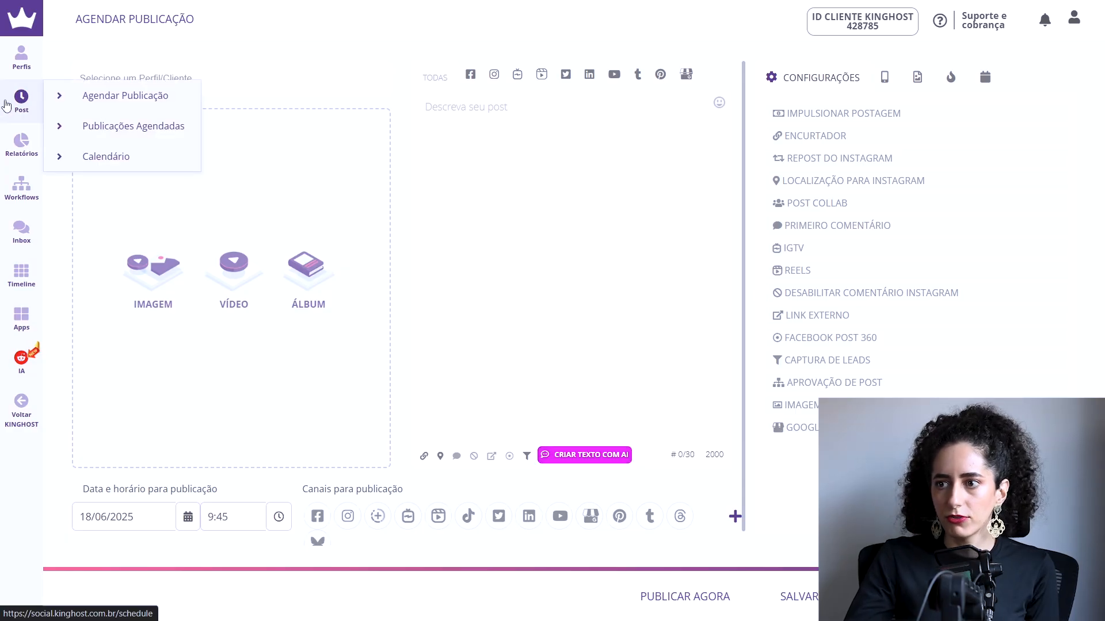
left_click(123, 127)
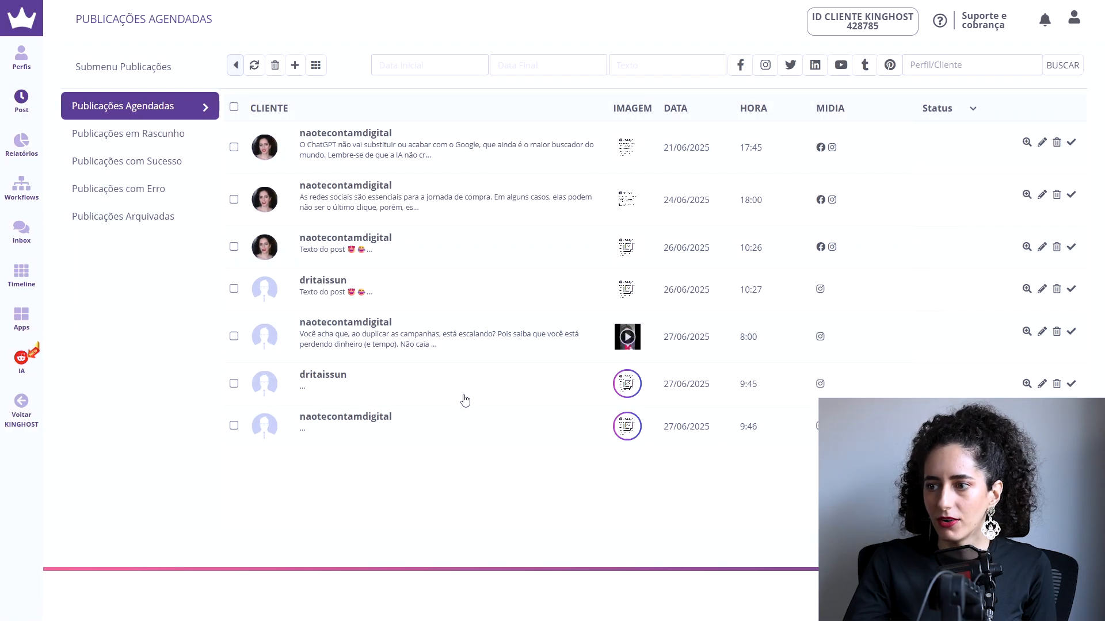
left_click(1027, 384)
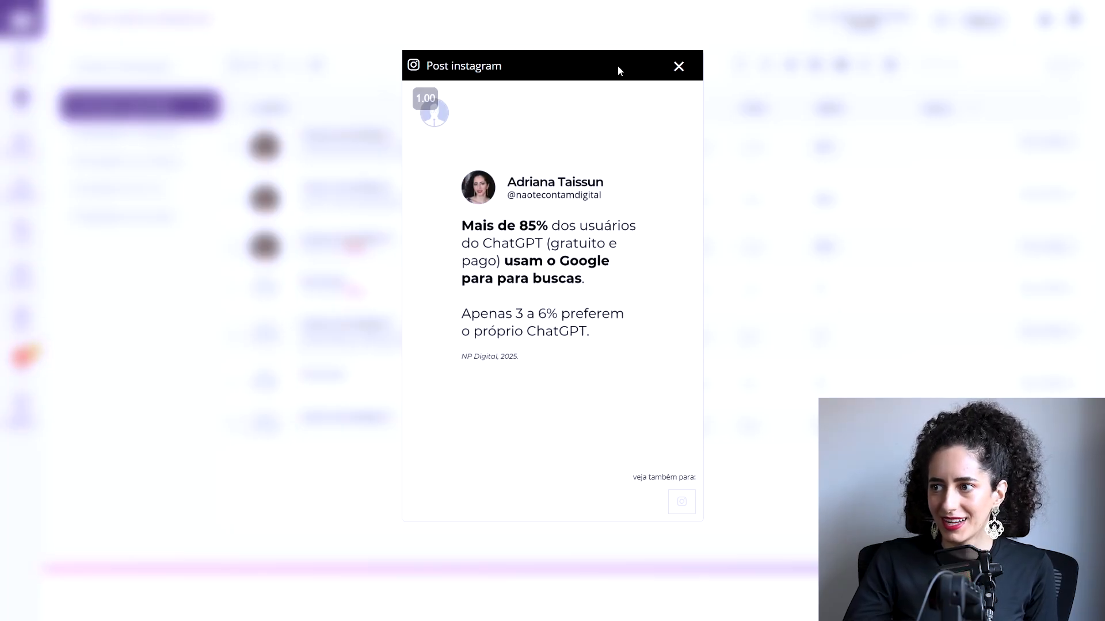
left_click(679, 74)
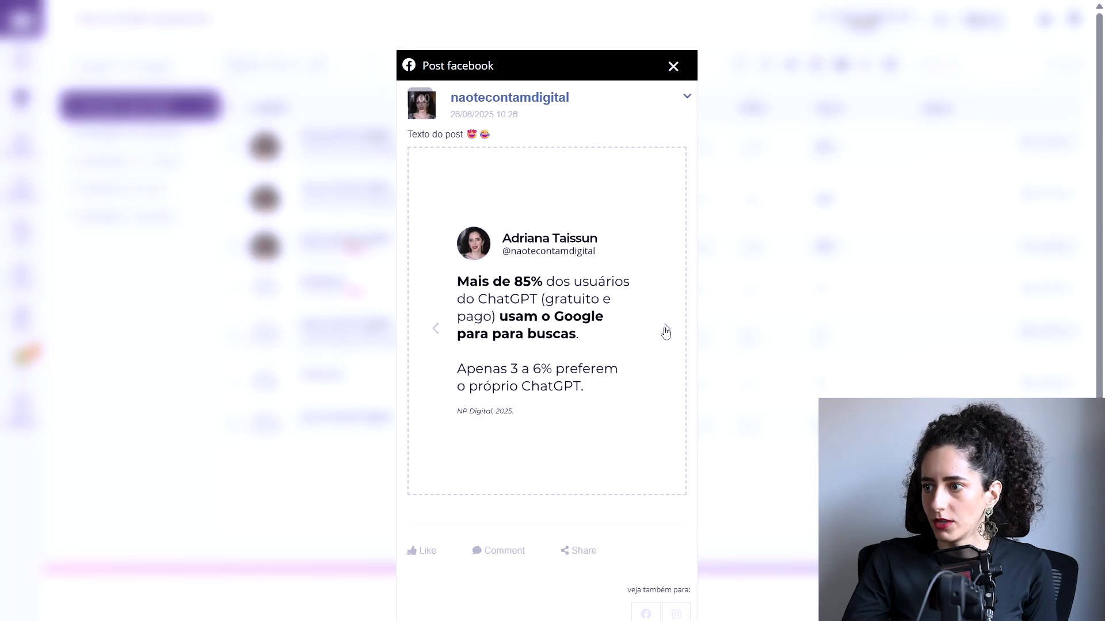
left_click(680, 68)
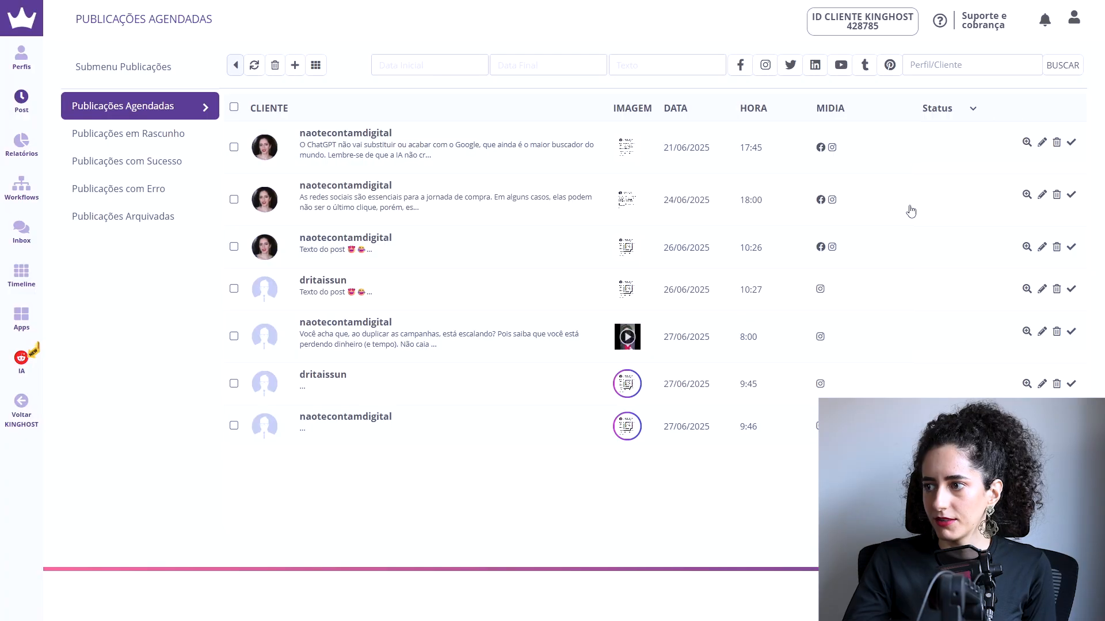
left_click(1026, 248)
left_click(665, 329)
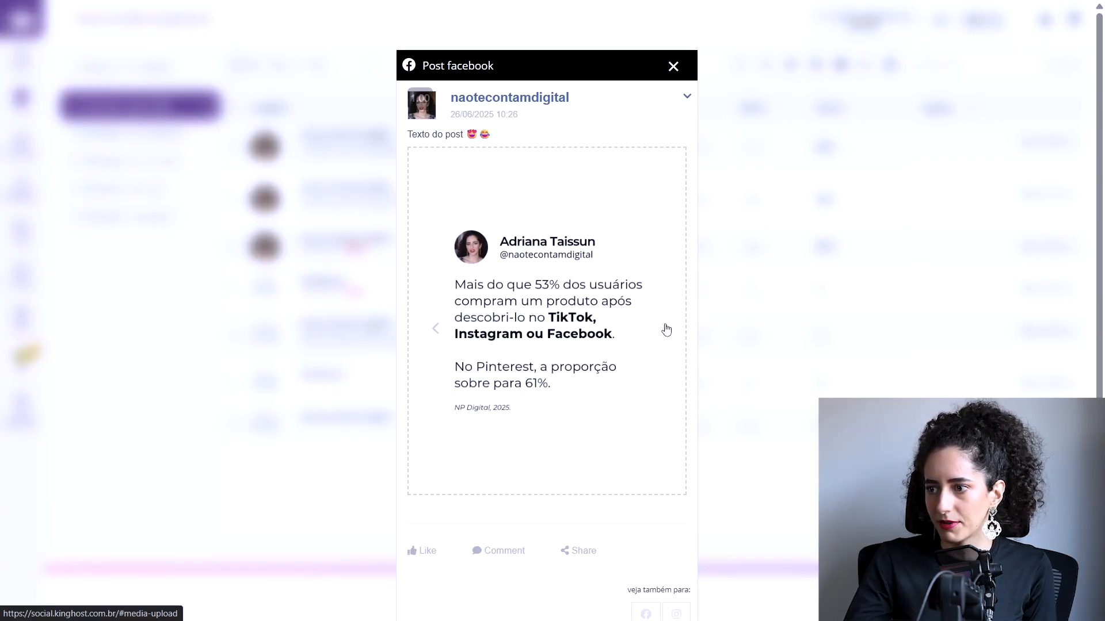
left_click(673, 66)
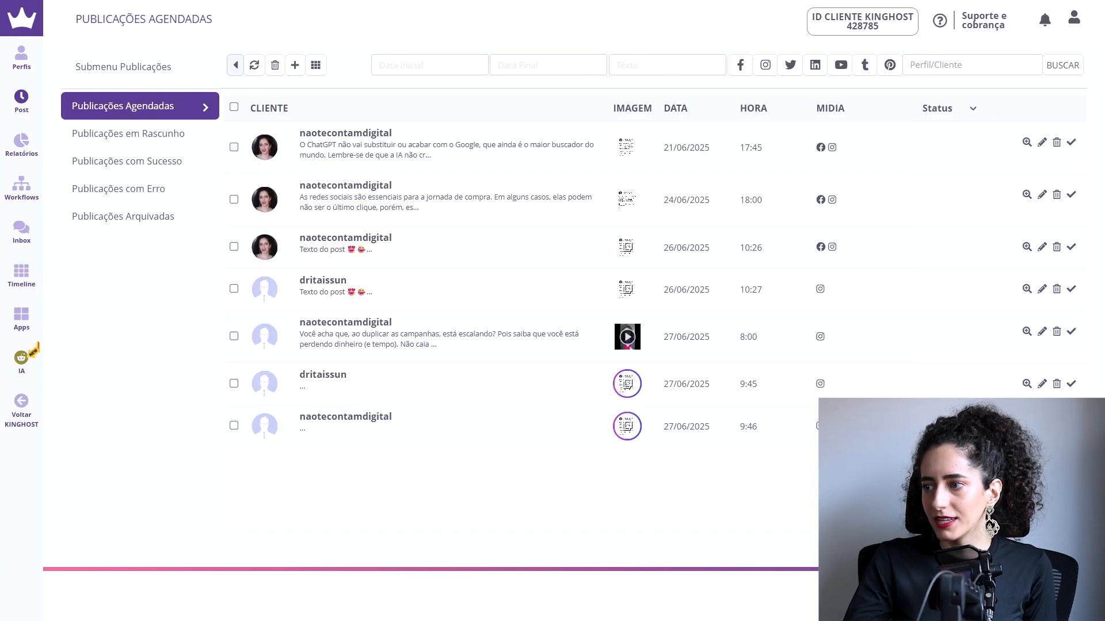
left_click(1026, 384)
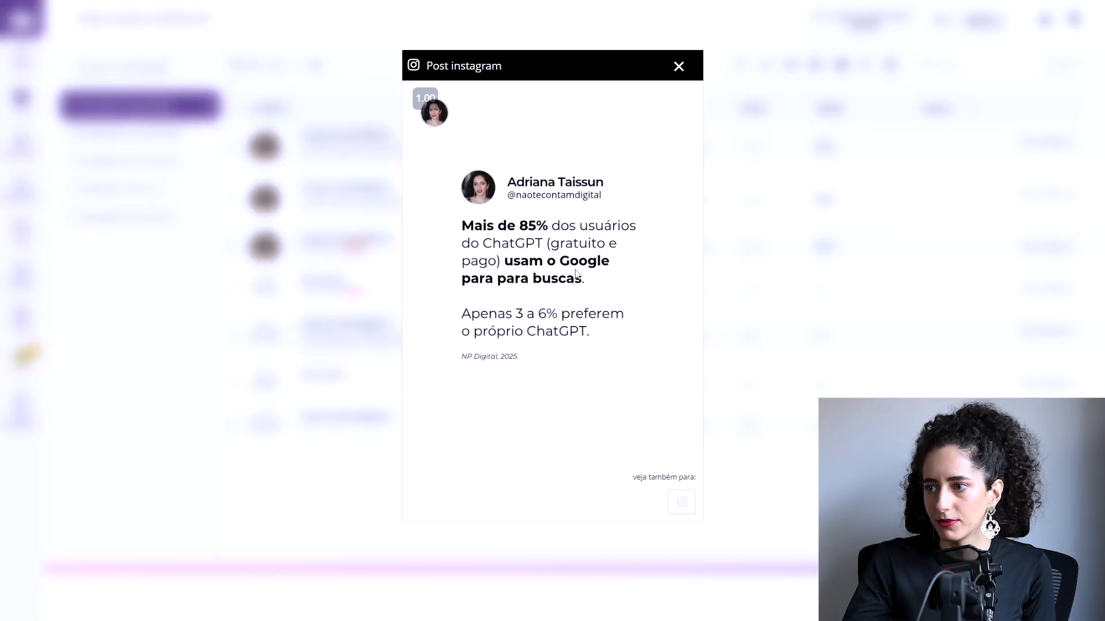
Step: Close the preview and delete the scheduled publications of 26/06/2025 at 10:26 and 10:27 and of 27/06/2025 at 9:45 and 9:46
left_click(679, 67)
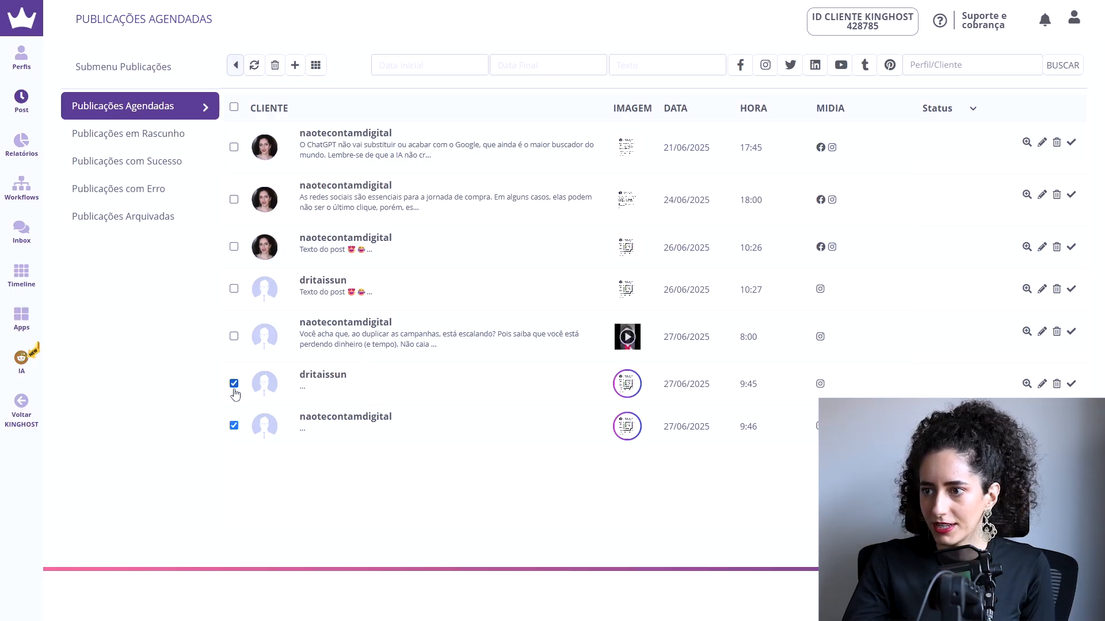
left_click(234, 246)
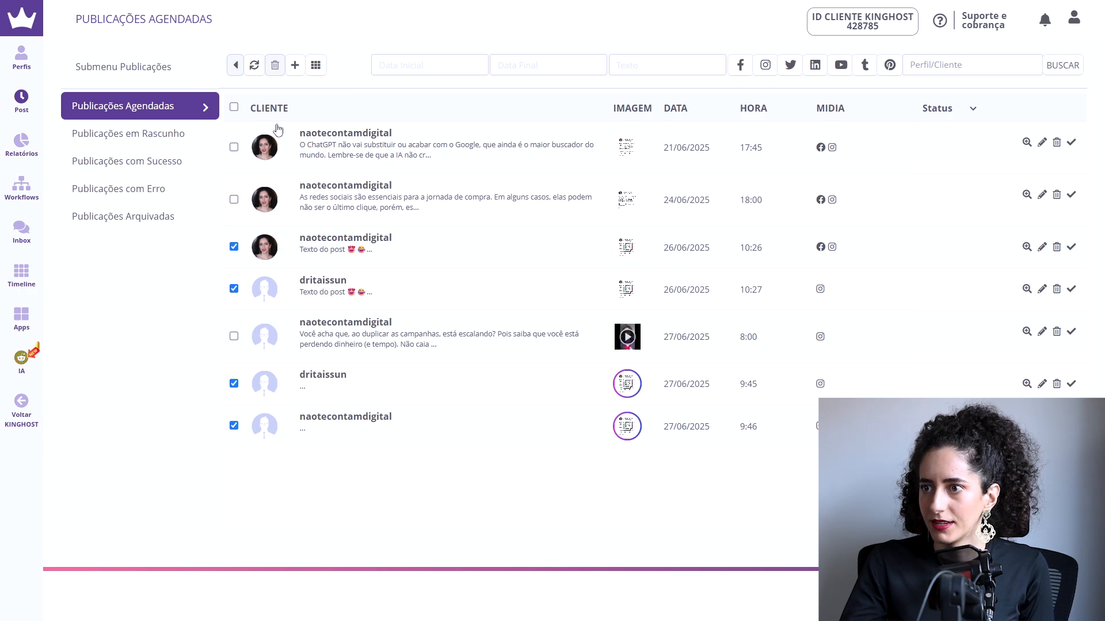
left_click(275, 65)
left_click(555, 308)
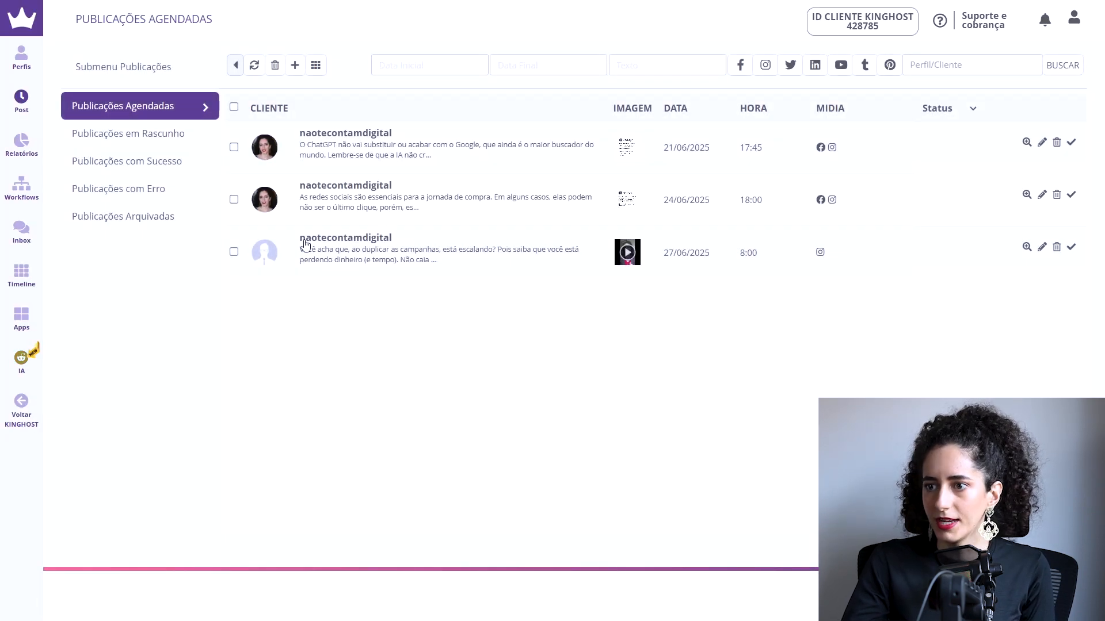
Step: Open the reports dashboard for client naotecontamdigital, with the period Últimos 30 dias and the Facebook and Instagram networks
left_click(35, 159)
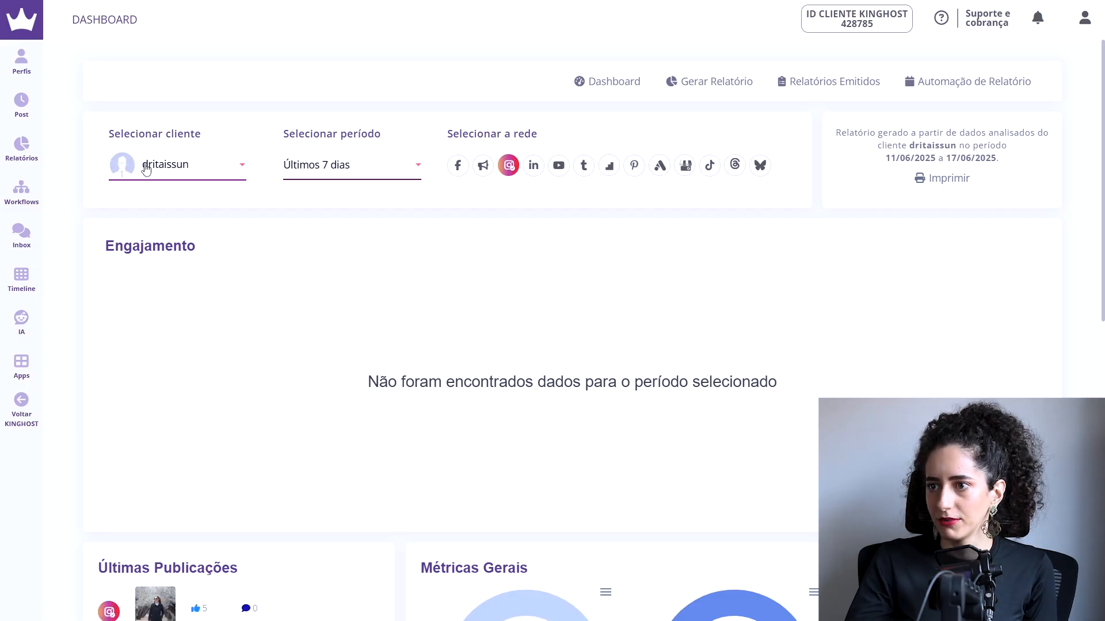
left_click(214, 165)
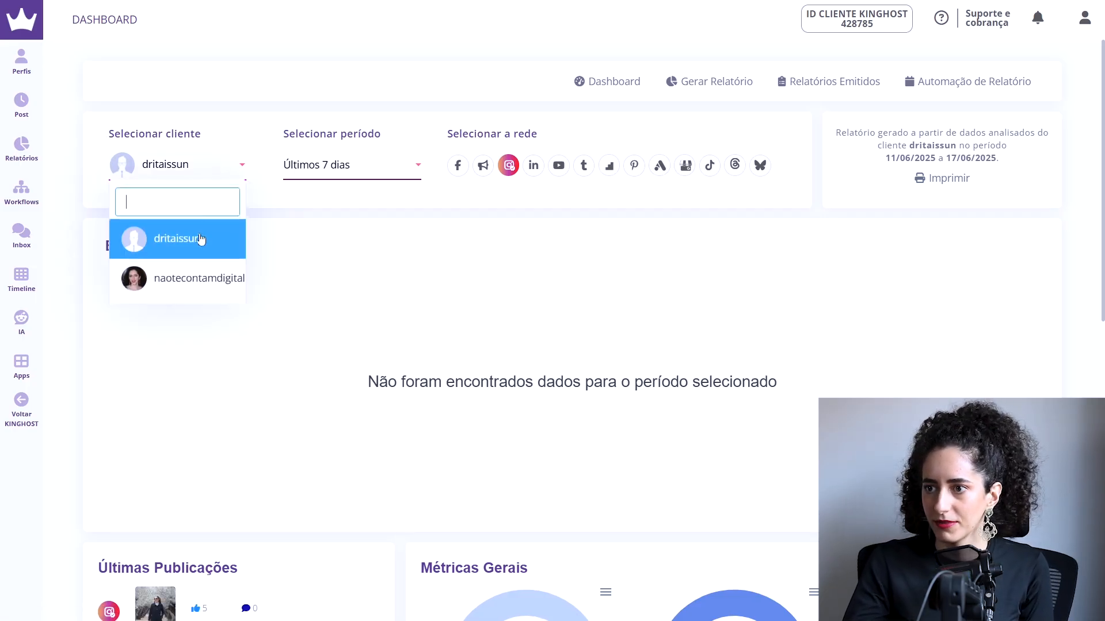
left_click(191, 275)
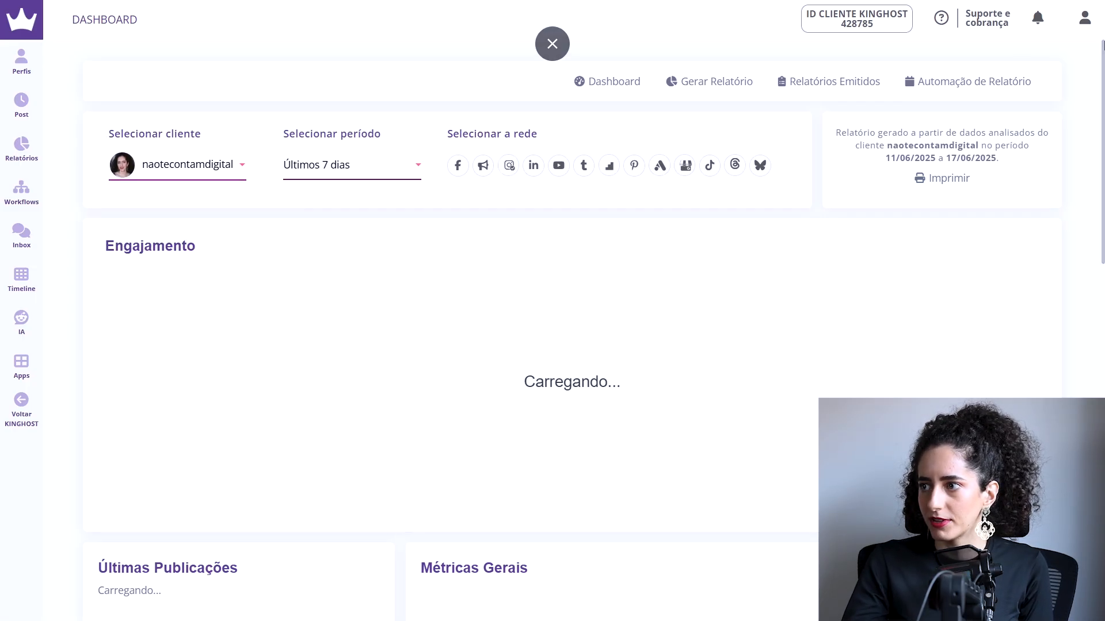
left_click(373, 167)
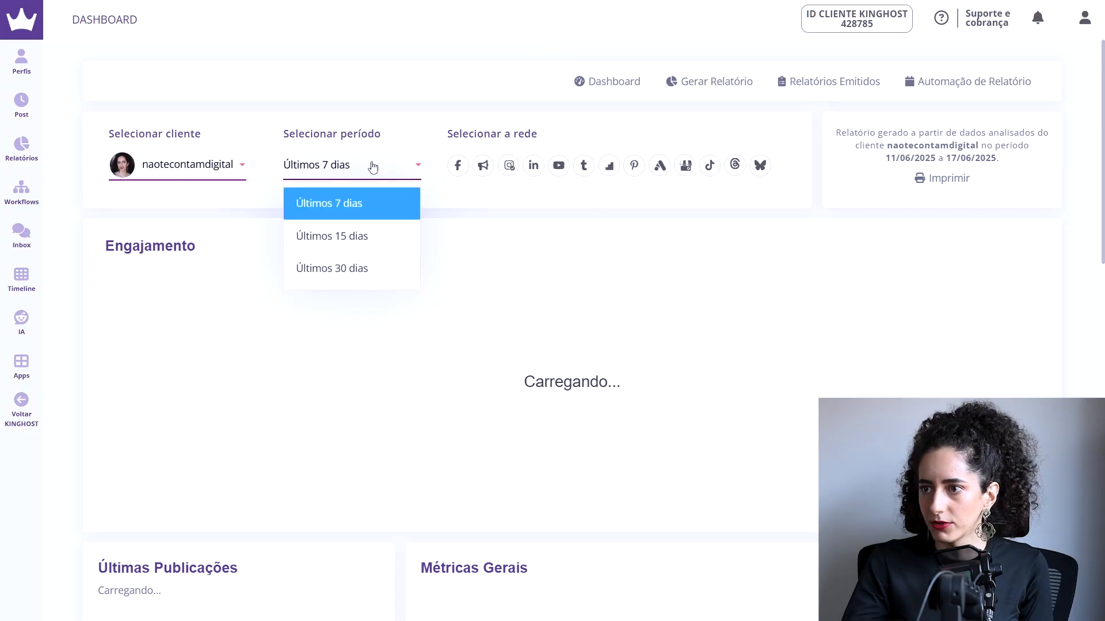
left_click(371, 262)
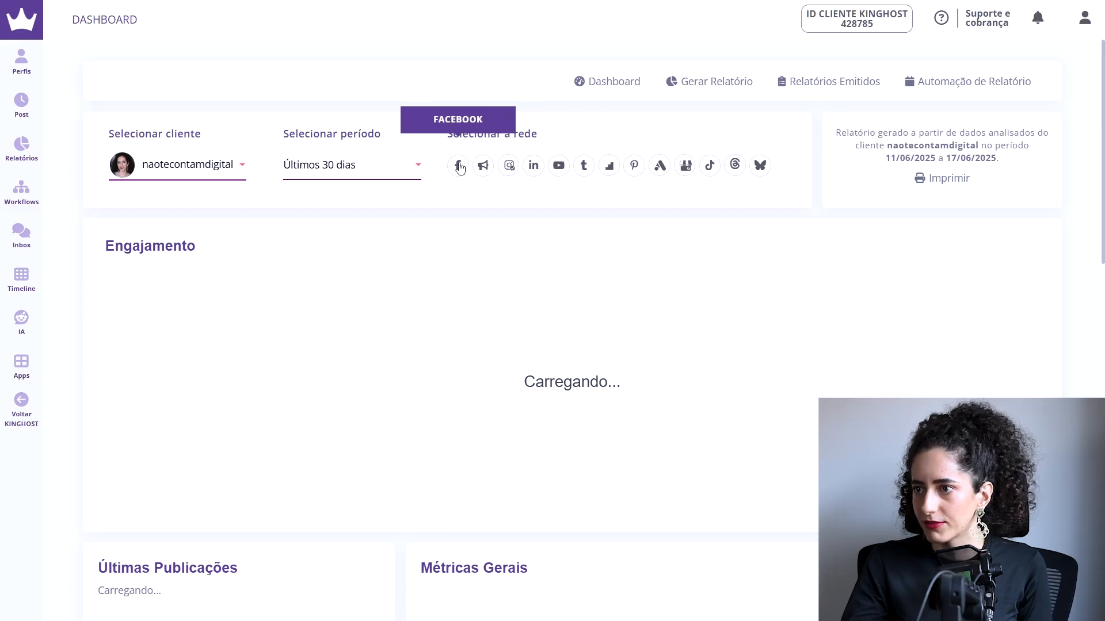
left_click(504, 168)
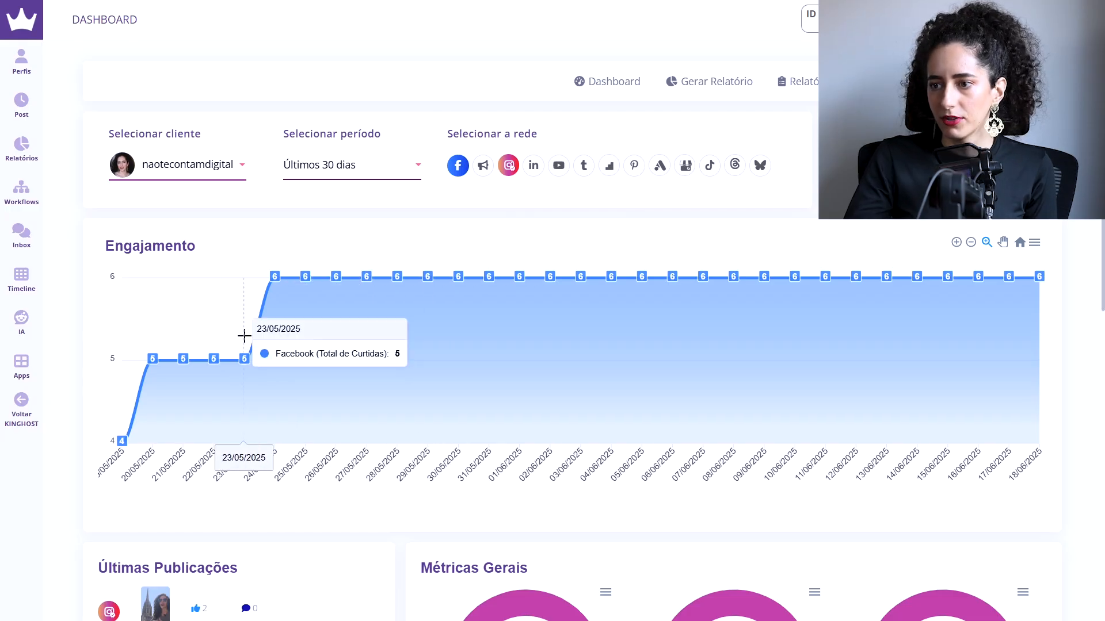
Step: Examine the dashboard's engagement chart, latest publications, general metrics, top posts and interactions
scroll(872, 339, "down", 3)
scroll(872, 339, "down", 4)
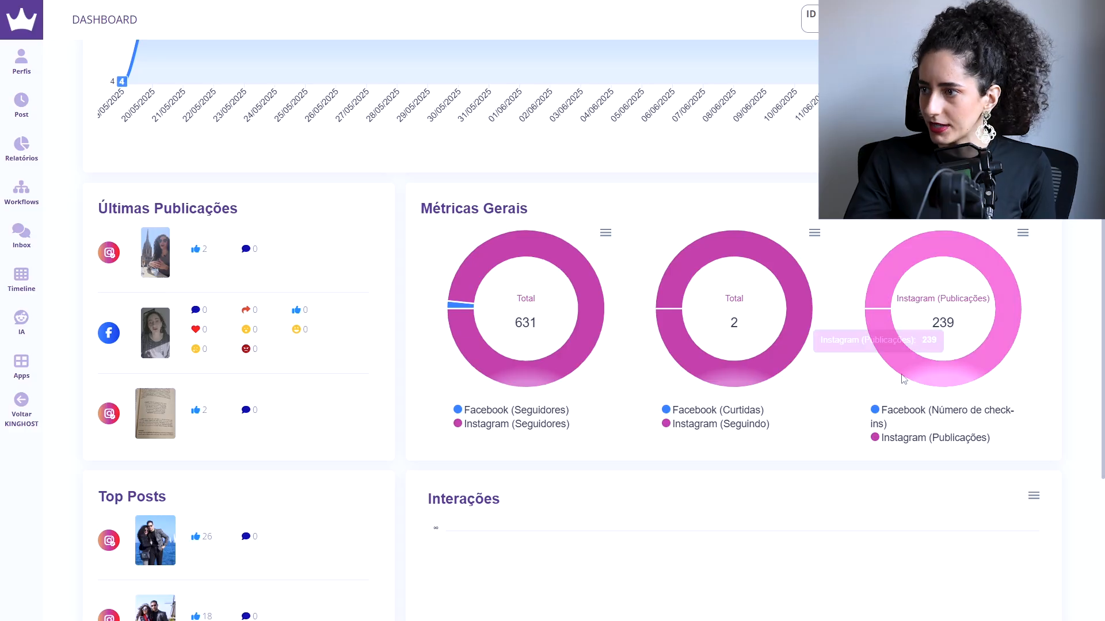
scroll(785, 431, "down", 2)
scroll(787, 433, "up", 1)
scroll(787, 433, "down", 5)
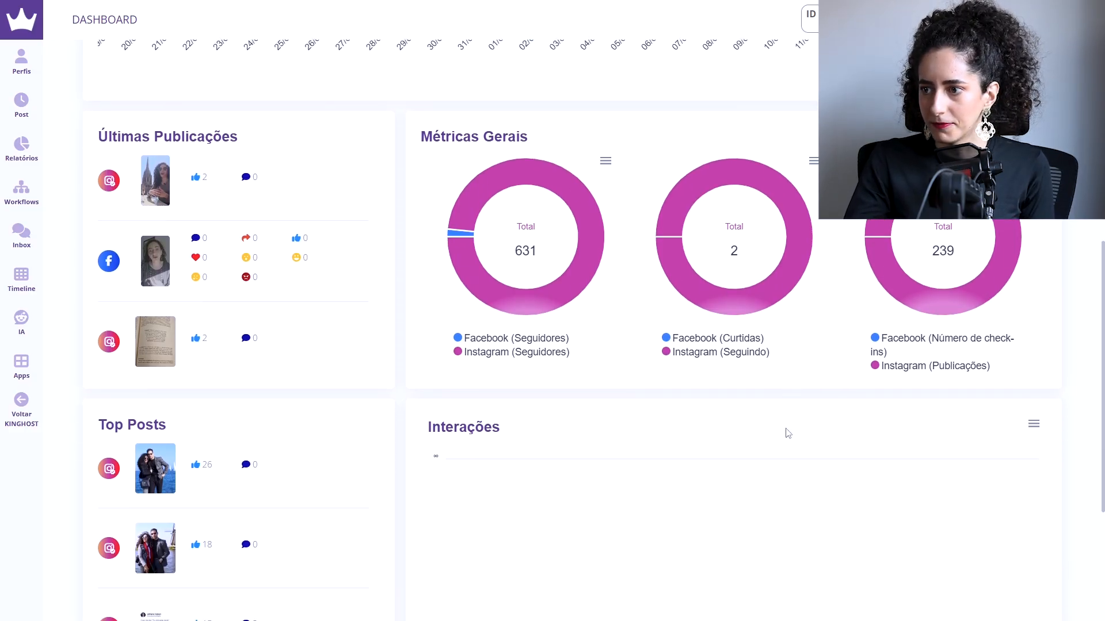
scroll(256, 272, "up", 1)
scroll(256, 273, "down", 1)
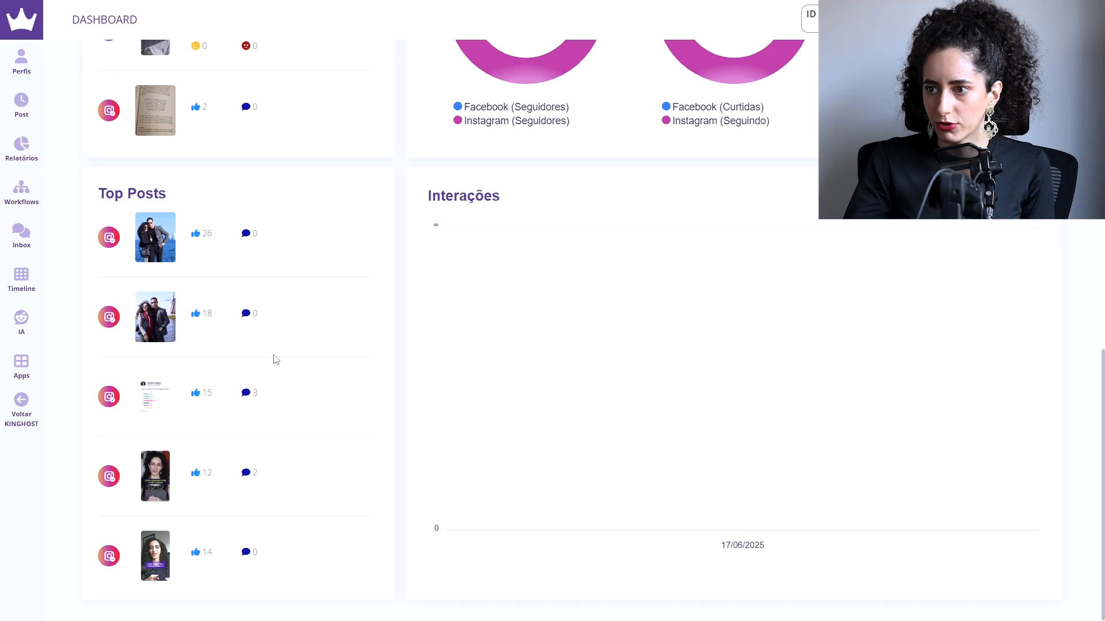
scroll(569, 345, "up", 11)
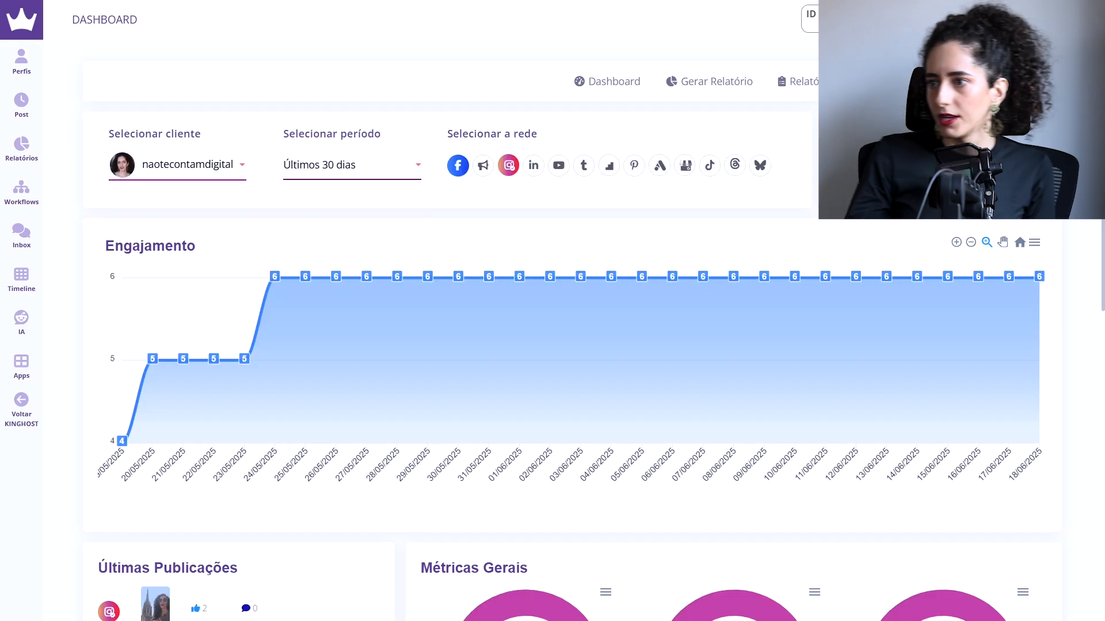
Step: Generate a Facebook and Instagram report for client naotecontamdigital covering 19/05/25 to 18/06/25
left_click(604, 87)
left_click(712, 87)
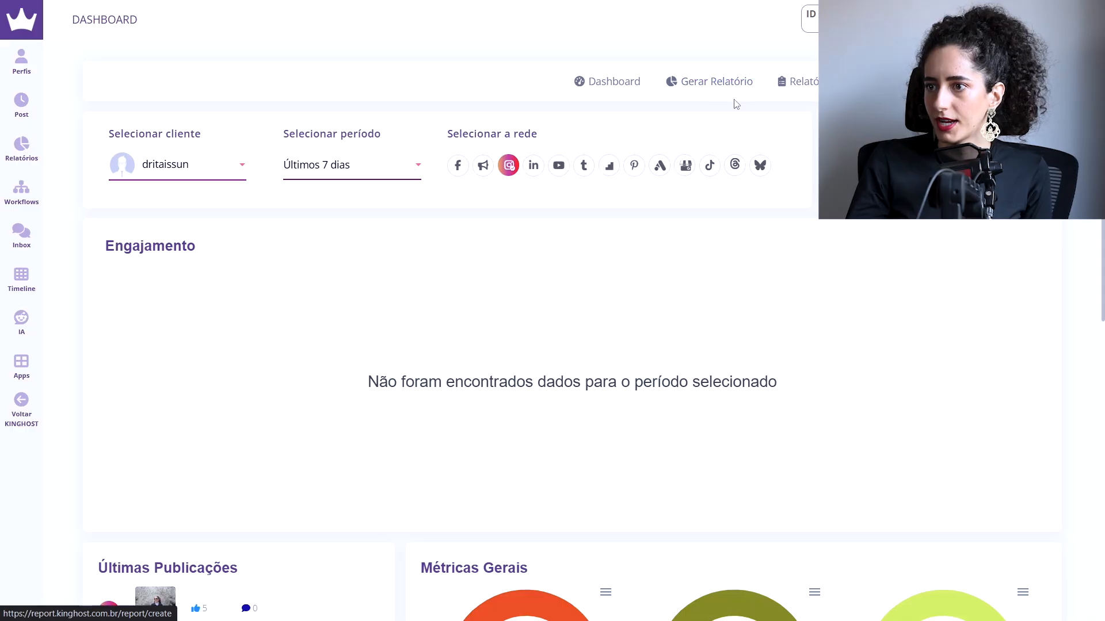
scroll(638, 326, "down", 1)
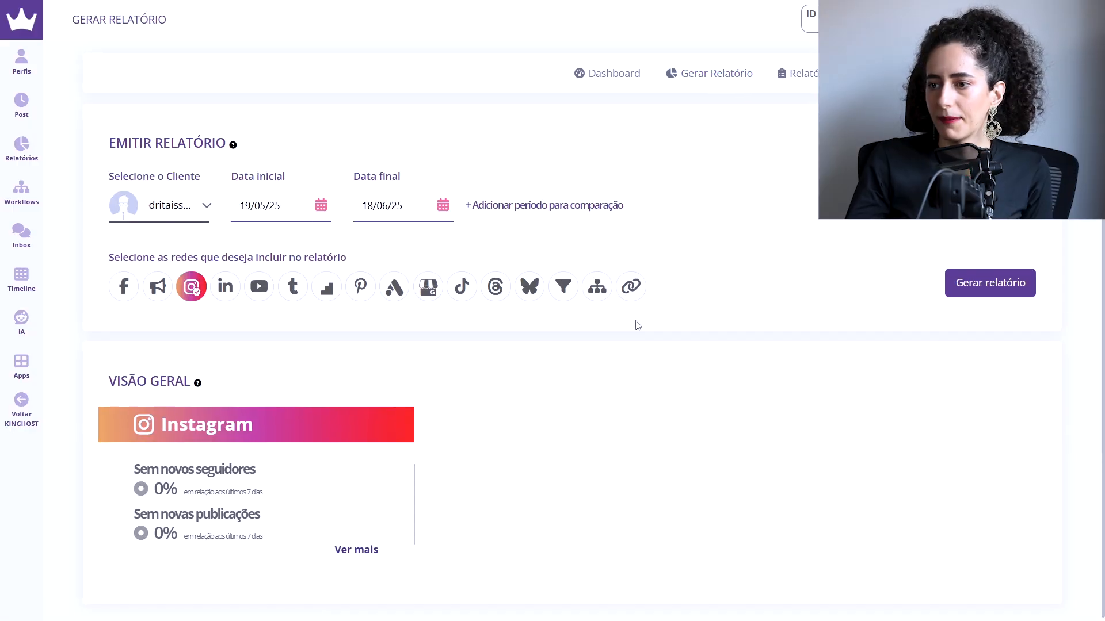
left_click(208, 213)
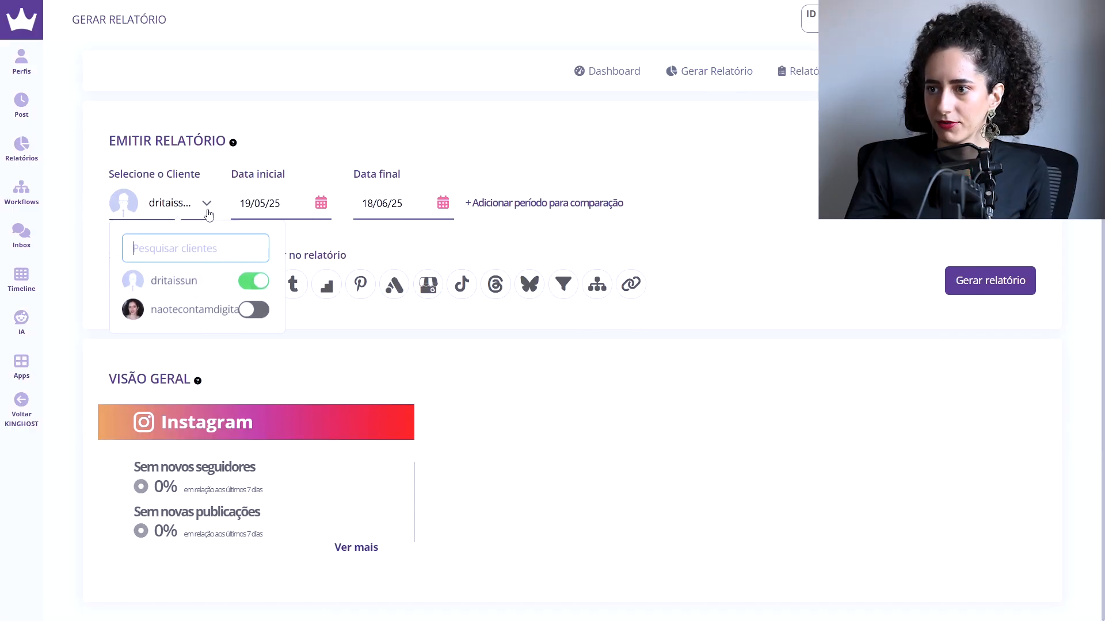
left_click(250, 317)
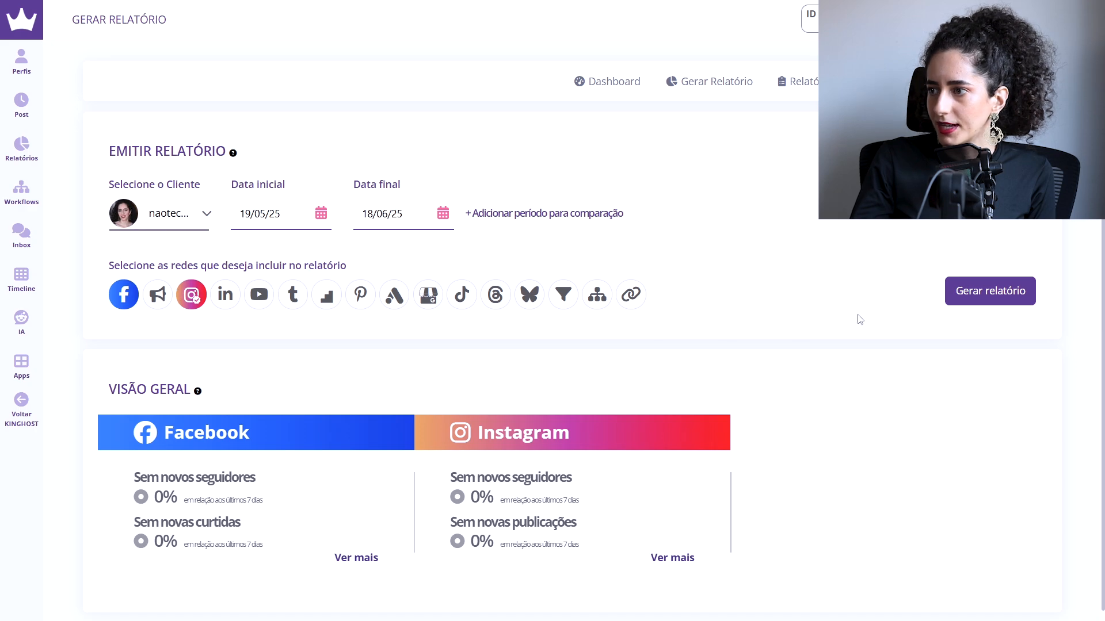
left_click(989, 295)
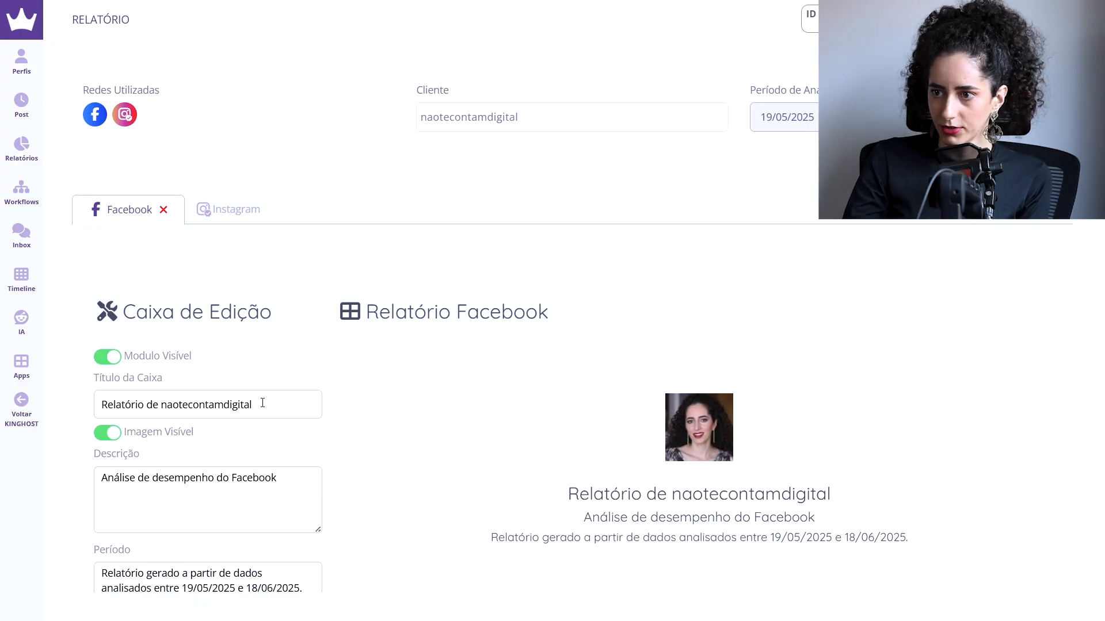
Step: Review the Facebook report's editable title, description, period and notes fields, and its page likes module
scroll(197, 480, "down", 2)
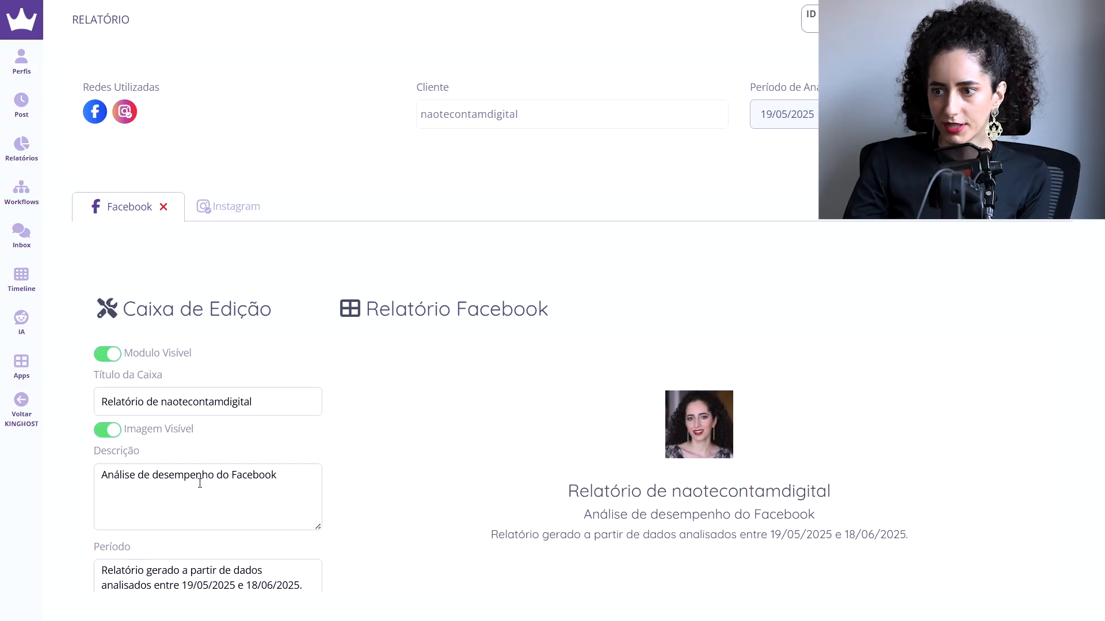
scroll(192, 510, "down", 2)
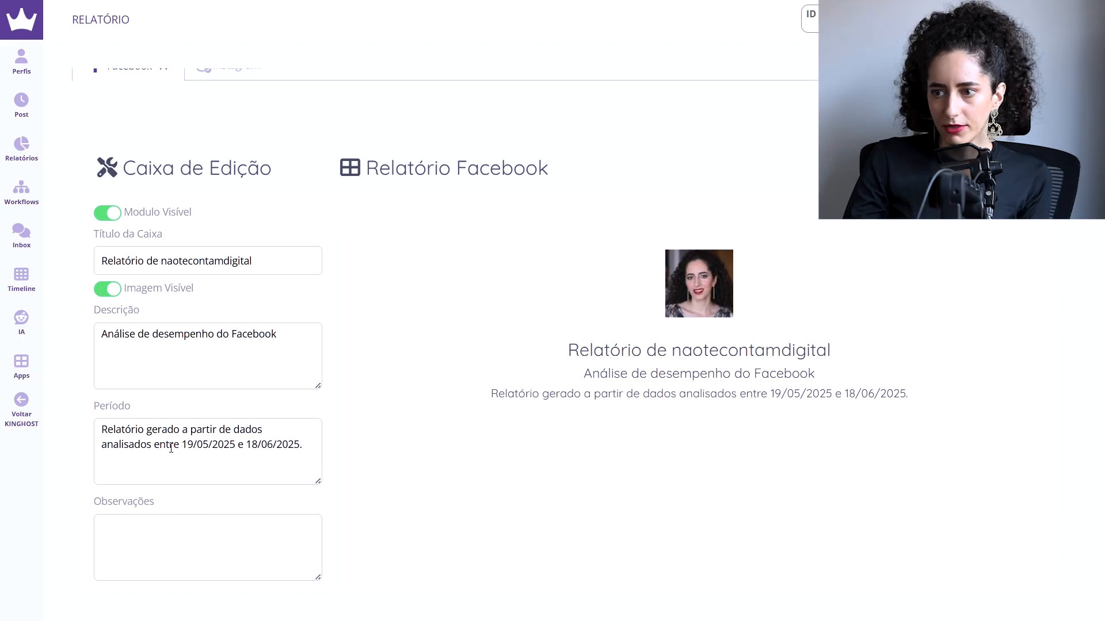
scroll(179, 460, "down", 2)
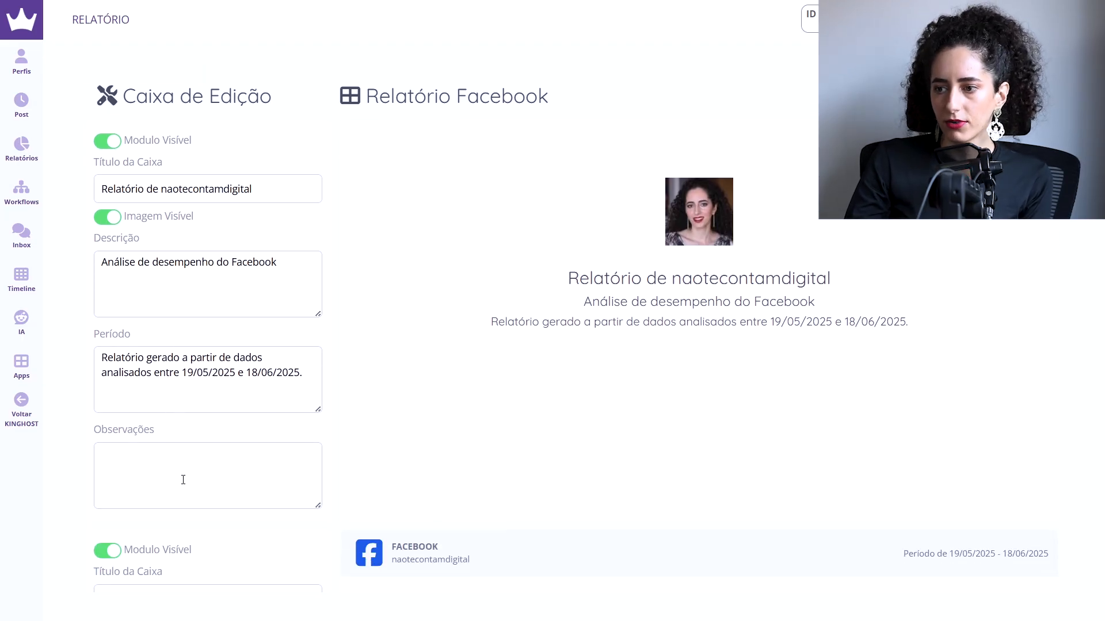
scroll(196, 467, "up", 2)
scroll(196, 469, "down", 12)
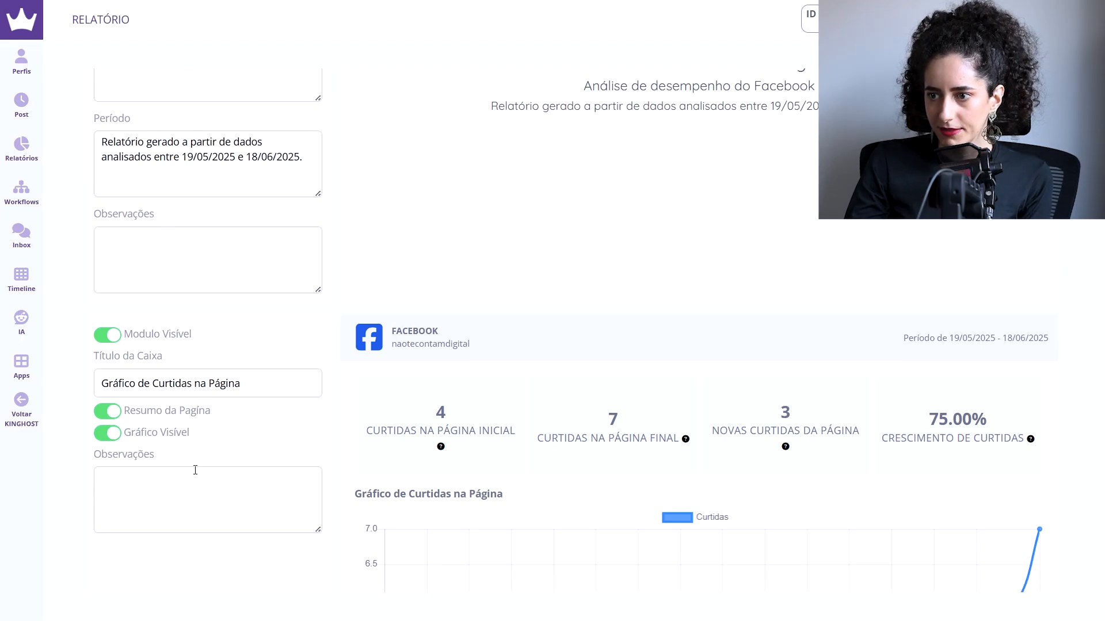
scroll(216, 491, "up", 15)
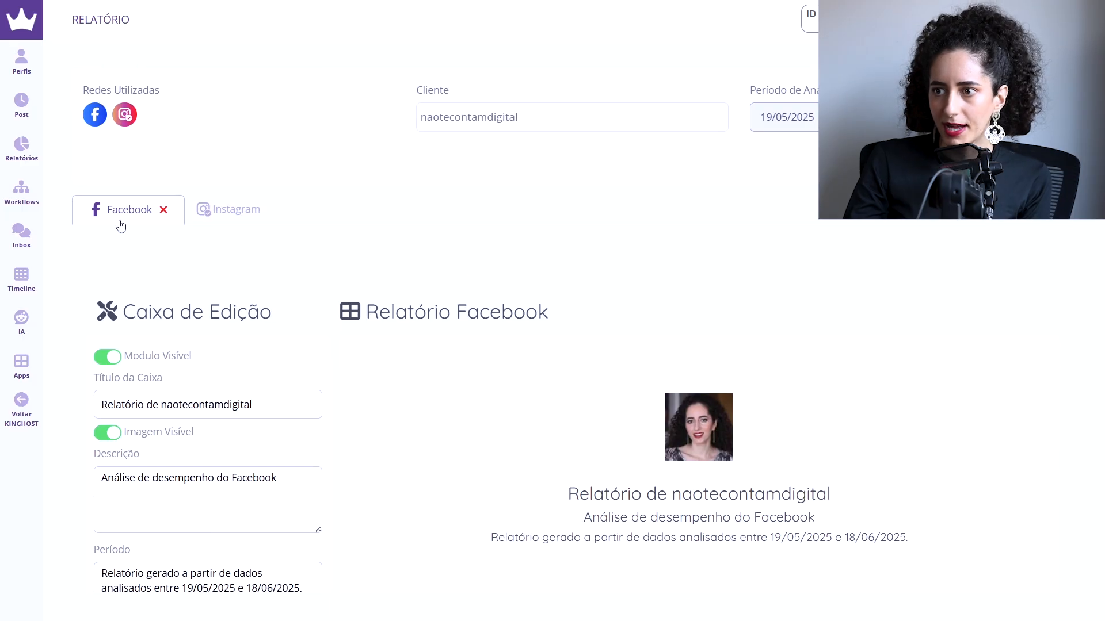
Step: Open the Instagram report and examine its general summary, best posting times, reach and growth modules
left_click(218, 223)
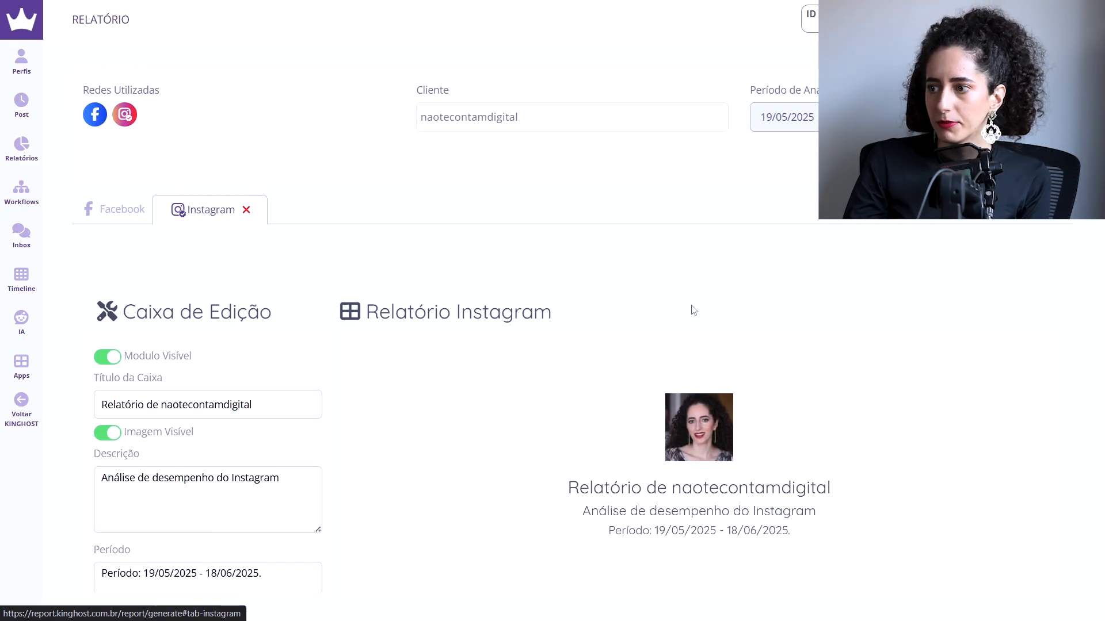
scroll(715, 320, "down", 8)
scroll(814, 458, "down", 1)
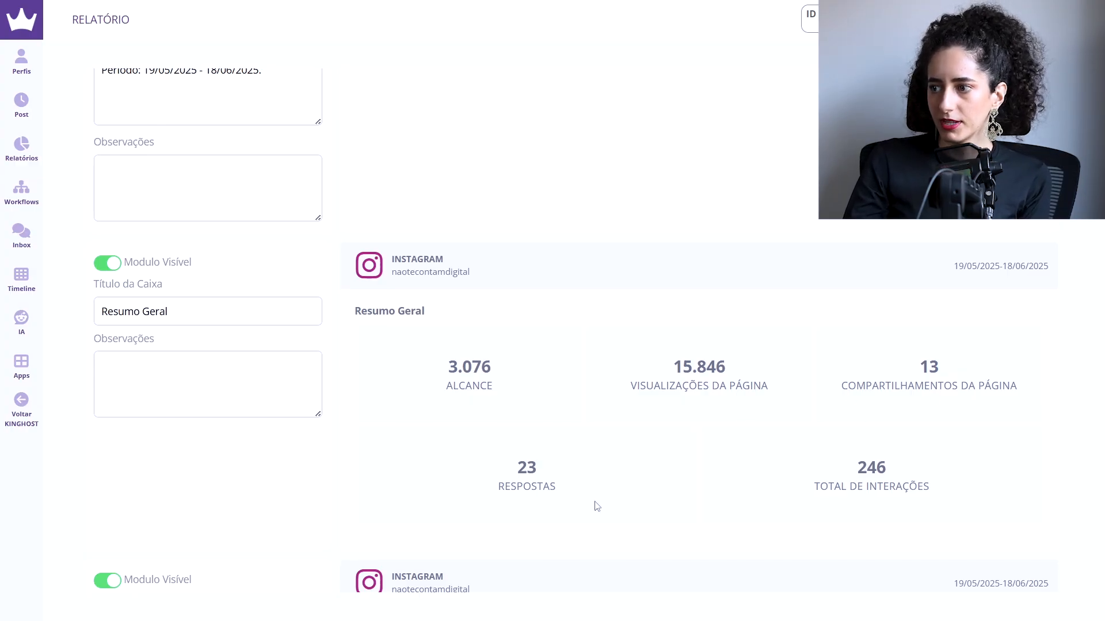
scroll(816, 468, "down", 7)
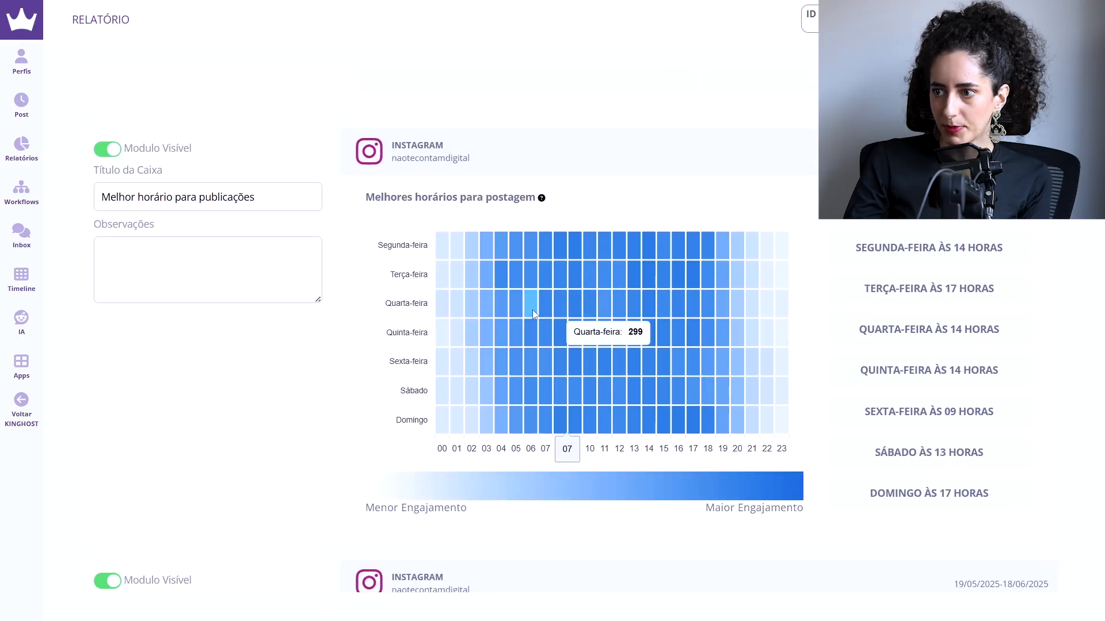
scroll(906, 403, "down", 2)
scroll(908, 398, "up", 1)
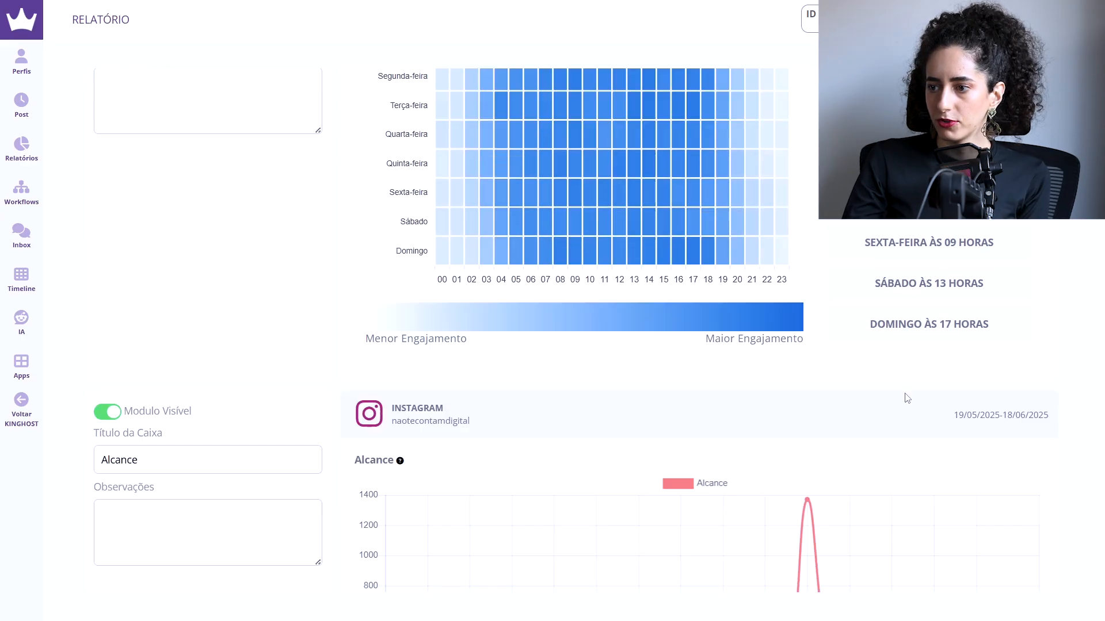
scroll(907, 398, "down", 3)
scroll(760, 511, "down", 3)
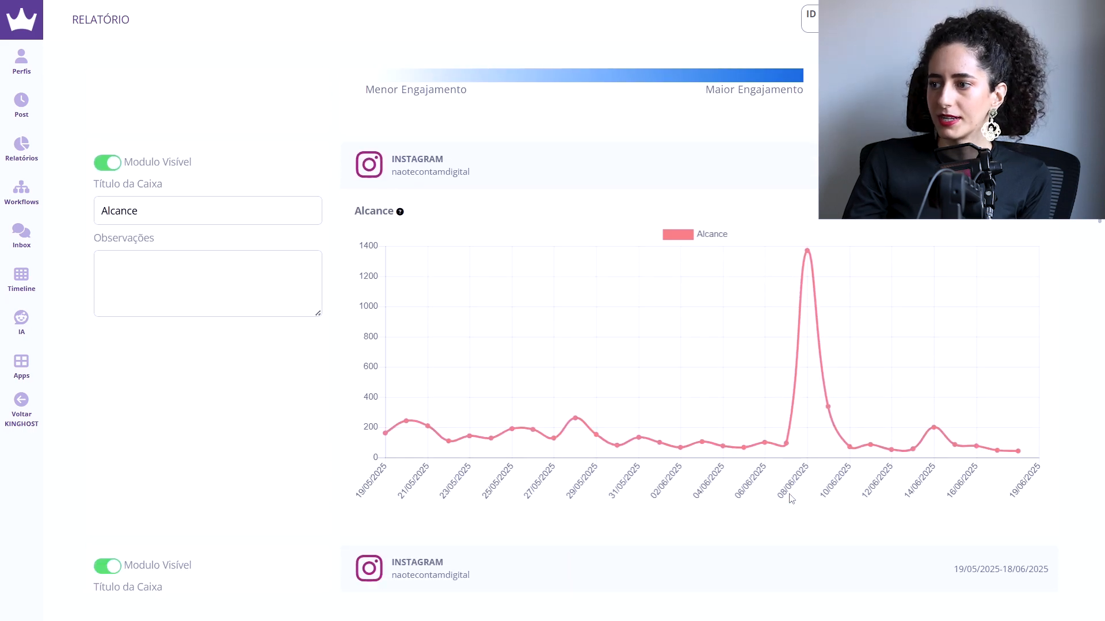
scroll(872, 479, "down", 5)
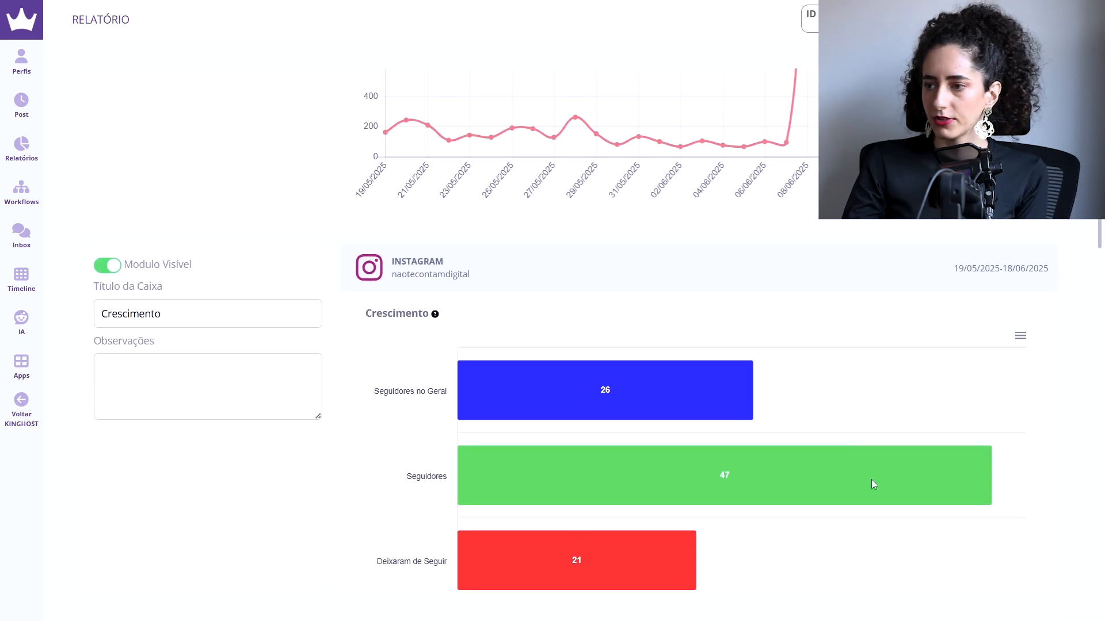
scroll(612, 371, "down", 1)
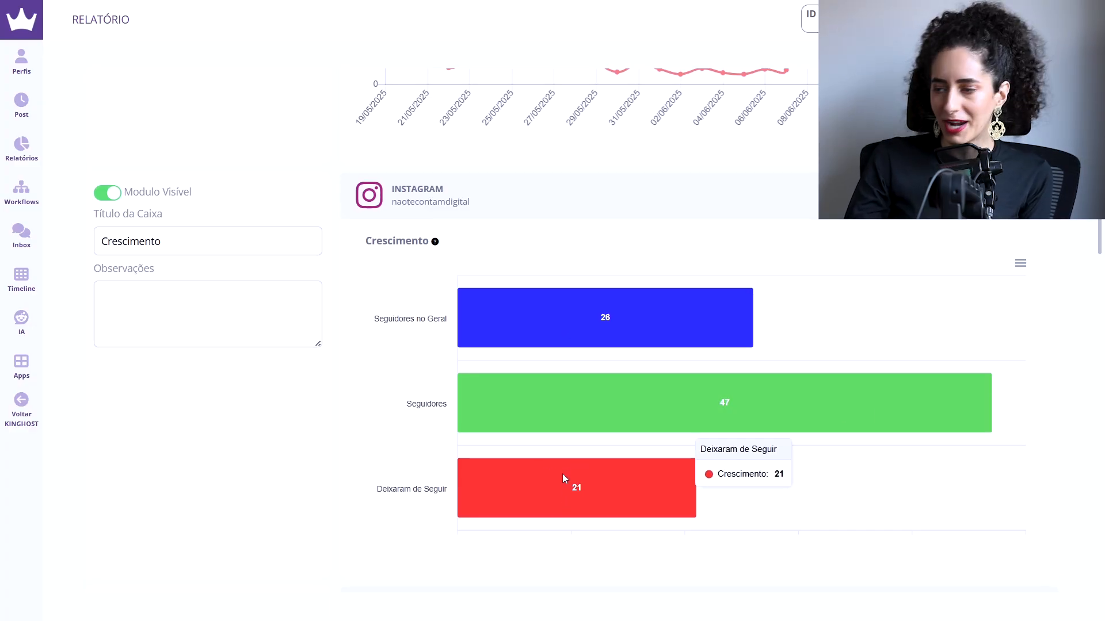
Step: Examine the Instagram report's competitor analysis, gender data, cities with the greatest reach and publication results
scroll(562, 474, "down", 2)
scroll(563, 478, "down", 3)
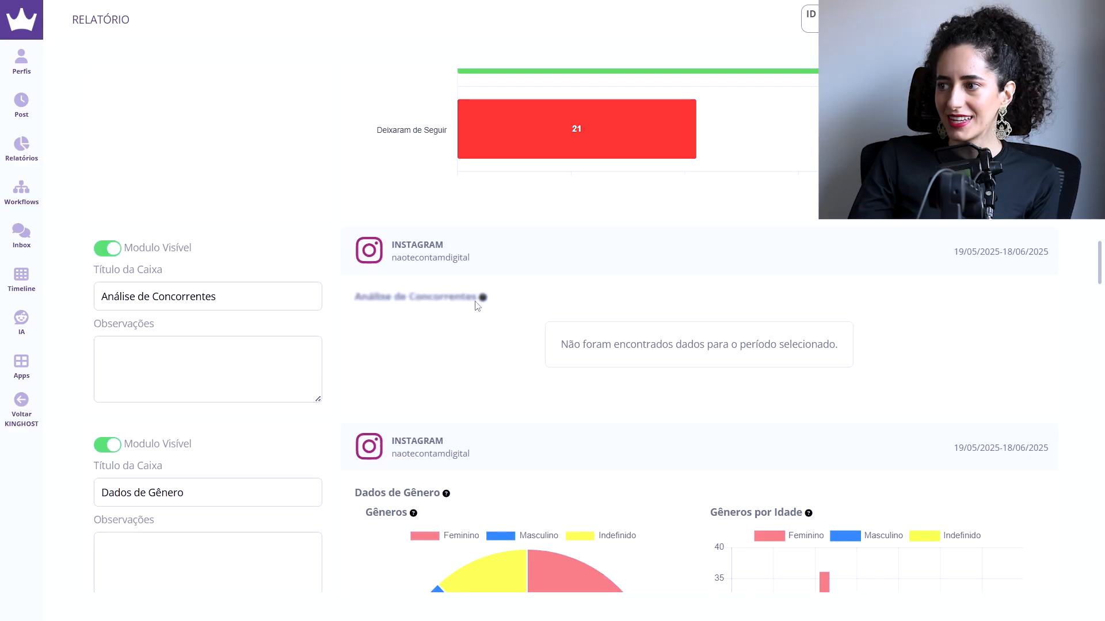
scroll(654, 374, "up", 2)
scroll(654, 375, "down", 7)
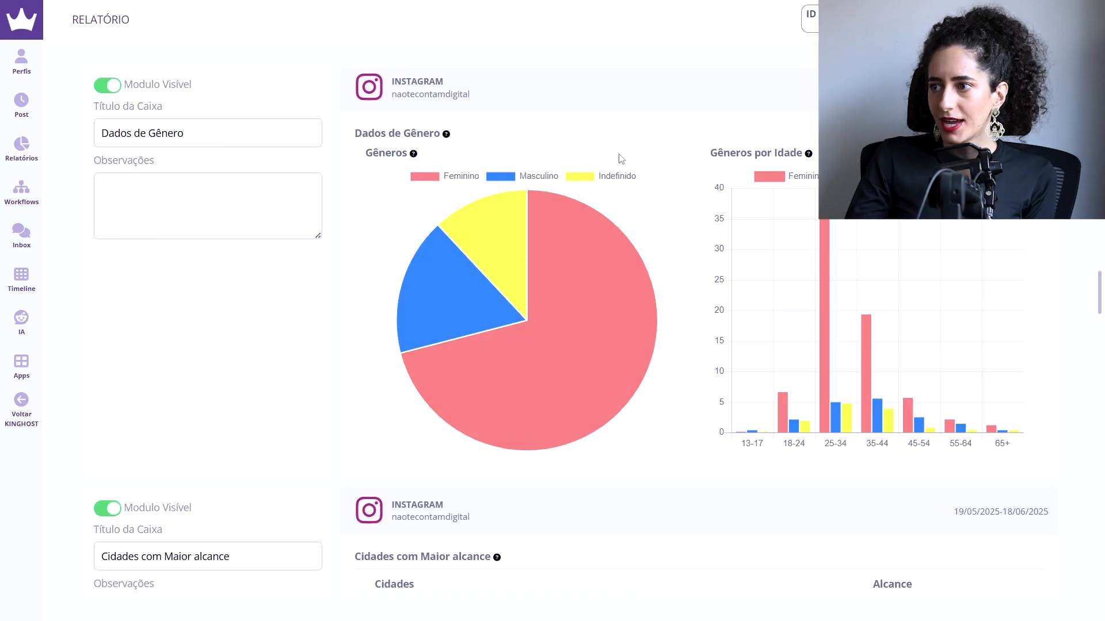
scroll(735, 382, "down", 2)
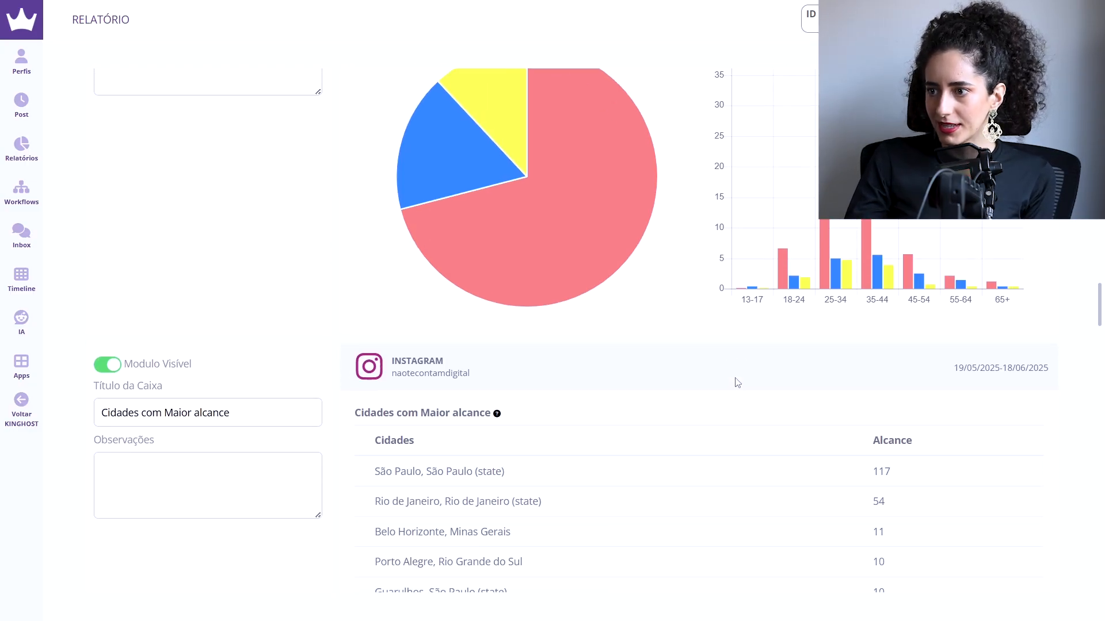
scroll(737, 383, "down", 2)
scroll(698, 399, "down", 5)
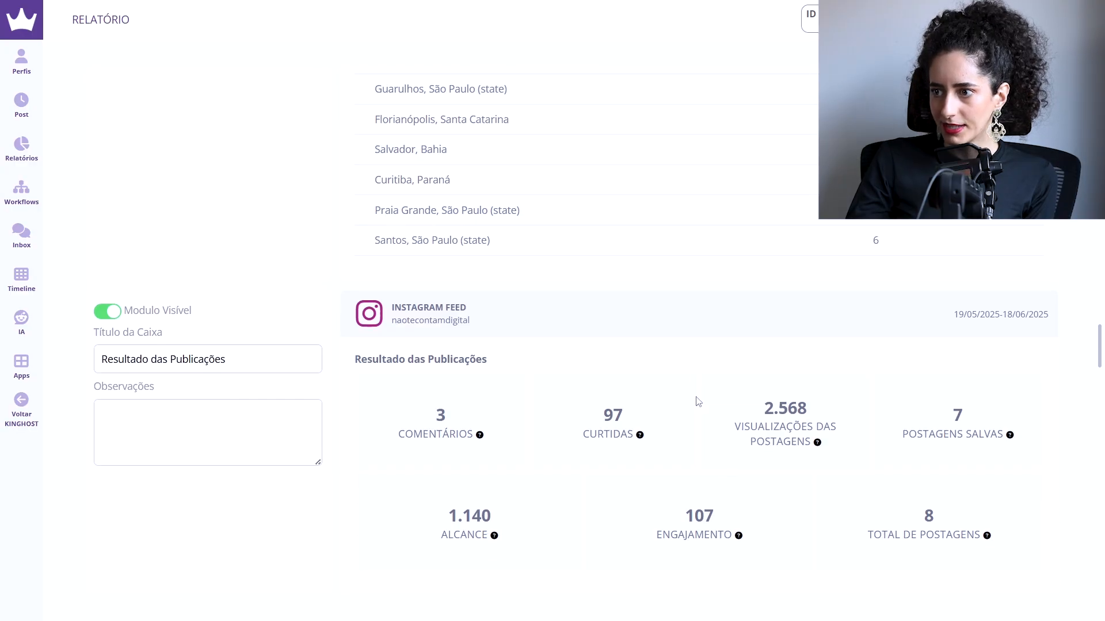
scroll(698, 399, "down", 1)
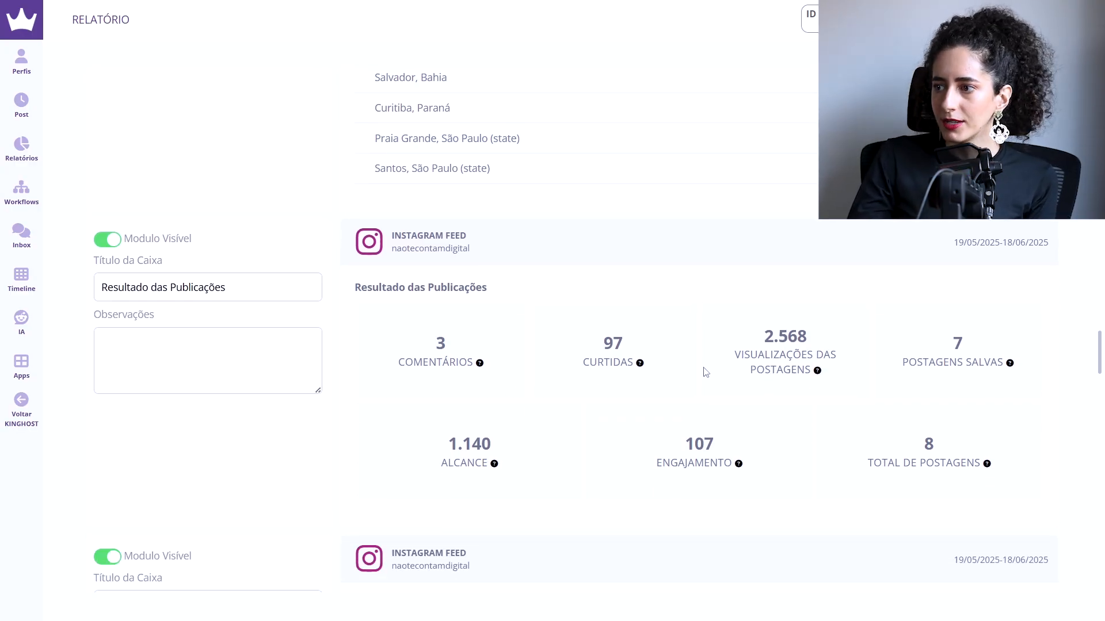
Step: Check the quantity and sort-by options of the Instagram report's Top 10 Posts module, leaving 10 and Interações Totais selected
scroll(760, 458, "down", 4)
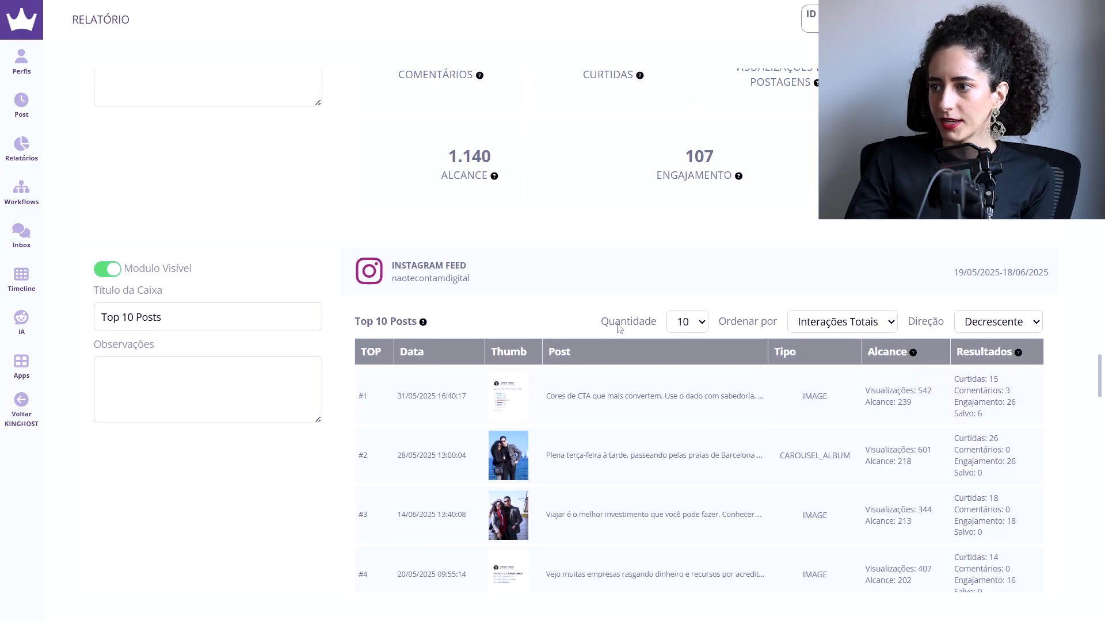
left_click(701, 324)
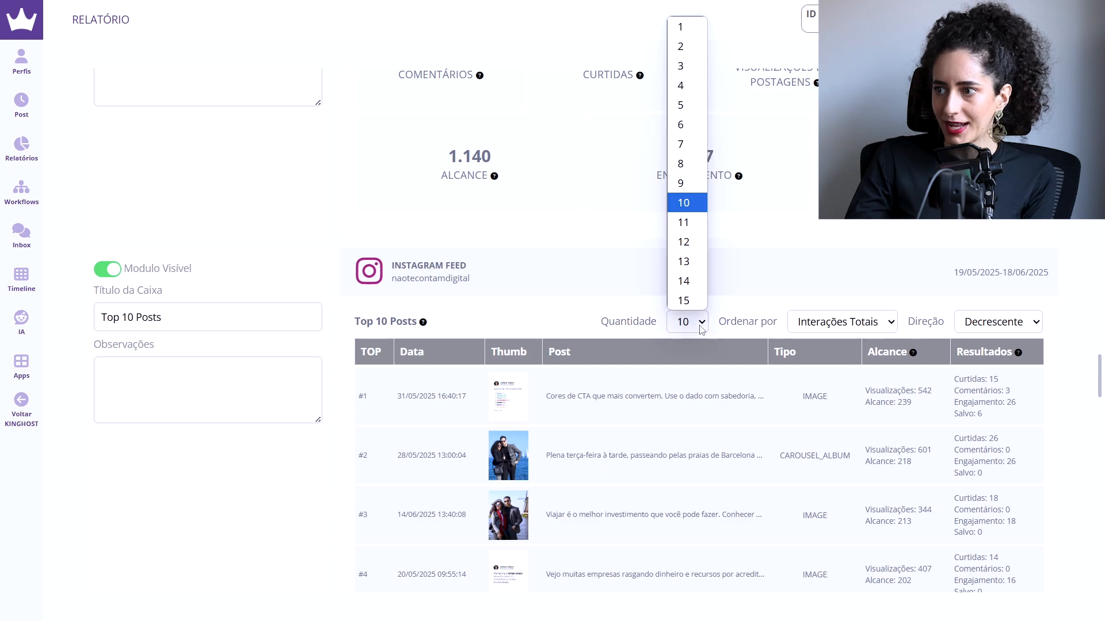
left_click(702, 325)
left_click(873, 330)
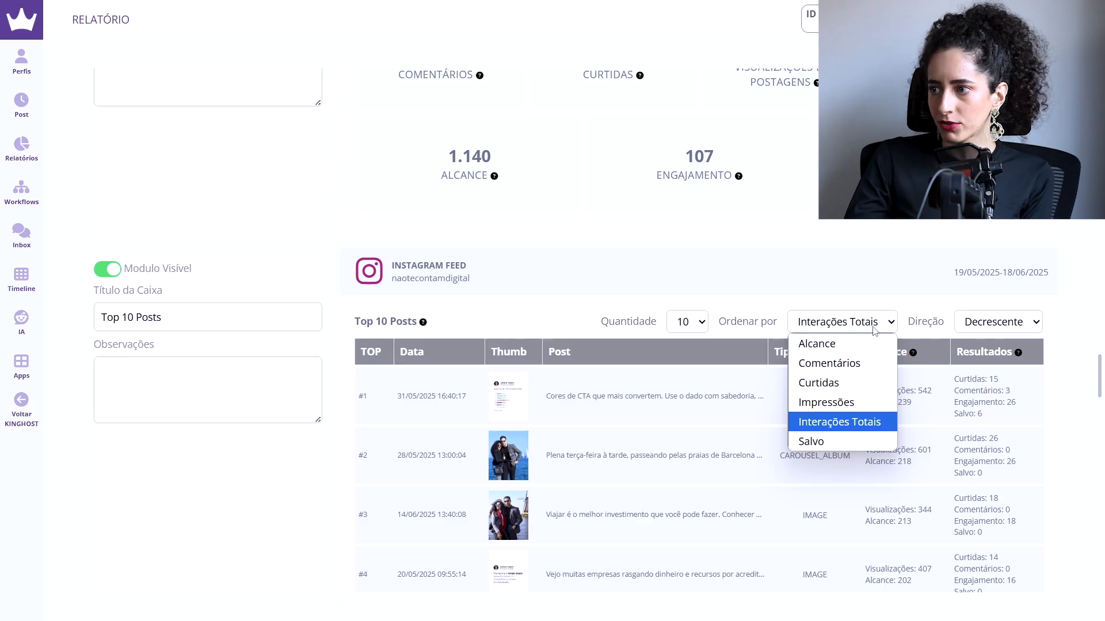
left_click(882, 282)
Step: Look through the ranked posts down to the Instagram Reels results, and return to the report's Crescimento module
scroll(862, 411, "down", 9)
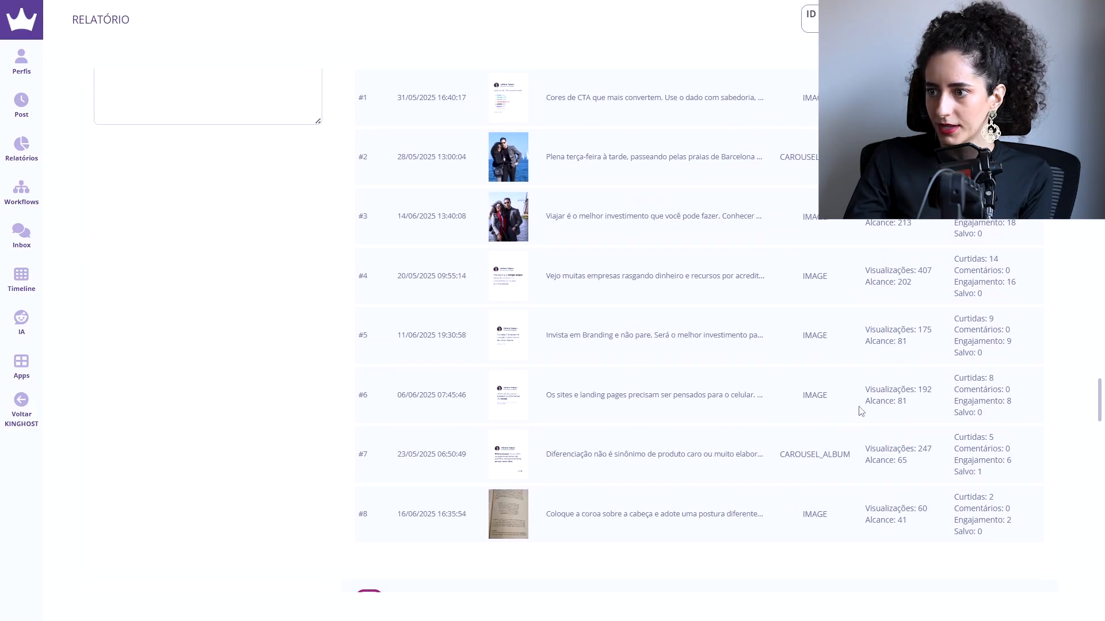
scroll(861, 411, "up", 1)
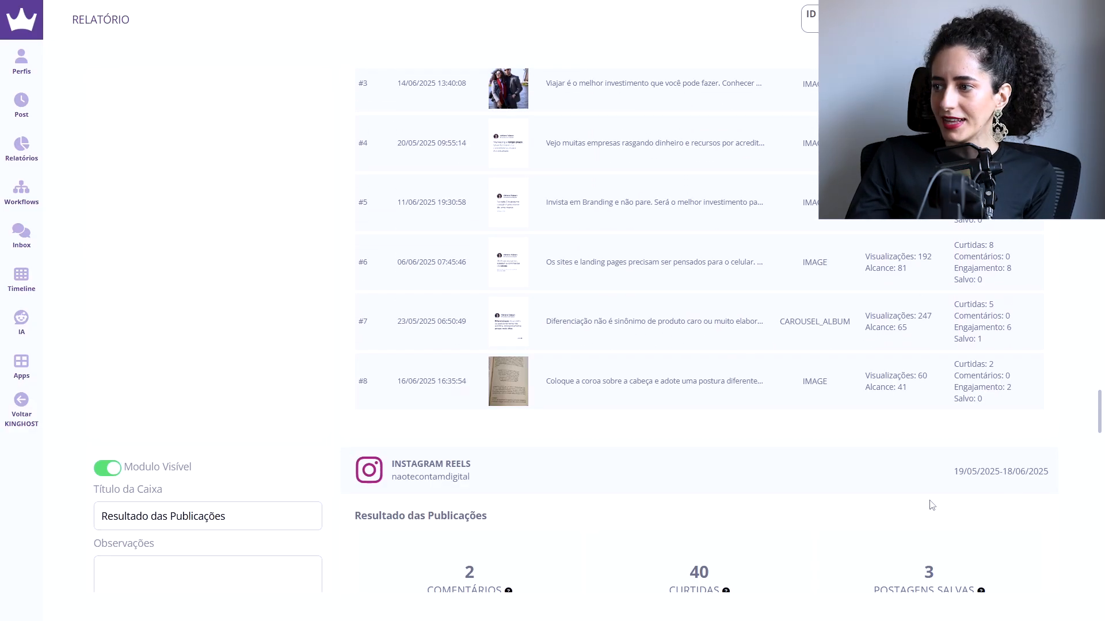
left_click_drag(1099, 414, 1084, 235)
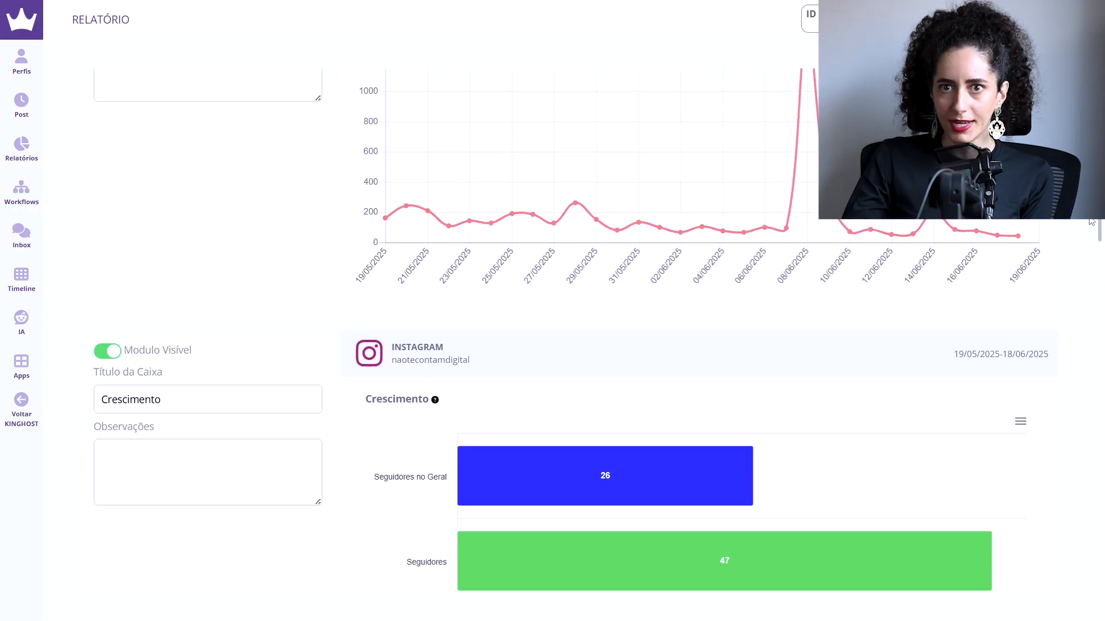